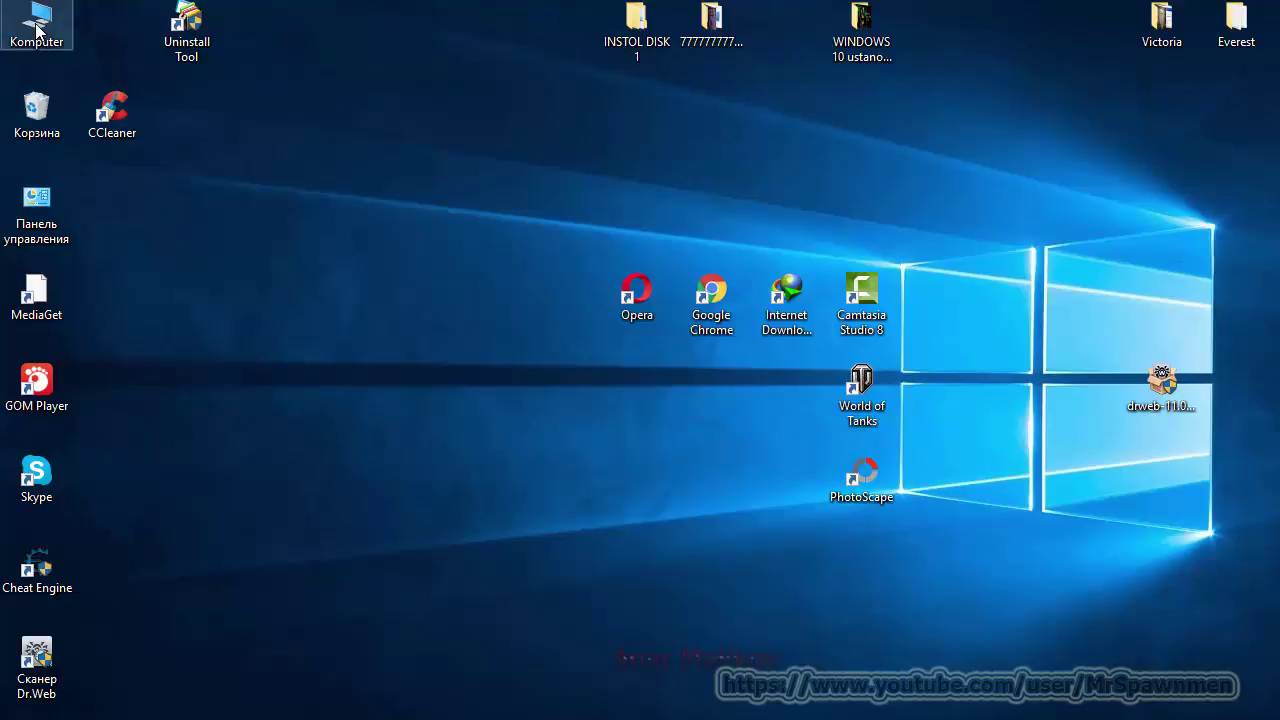
# Open the list of programs that can be removed or changed (Программы и компоненты), starting from the Komputer window
pyautogui.doubleClick(36, 30)
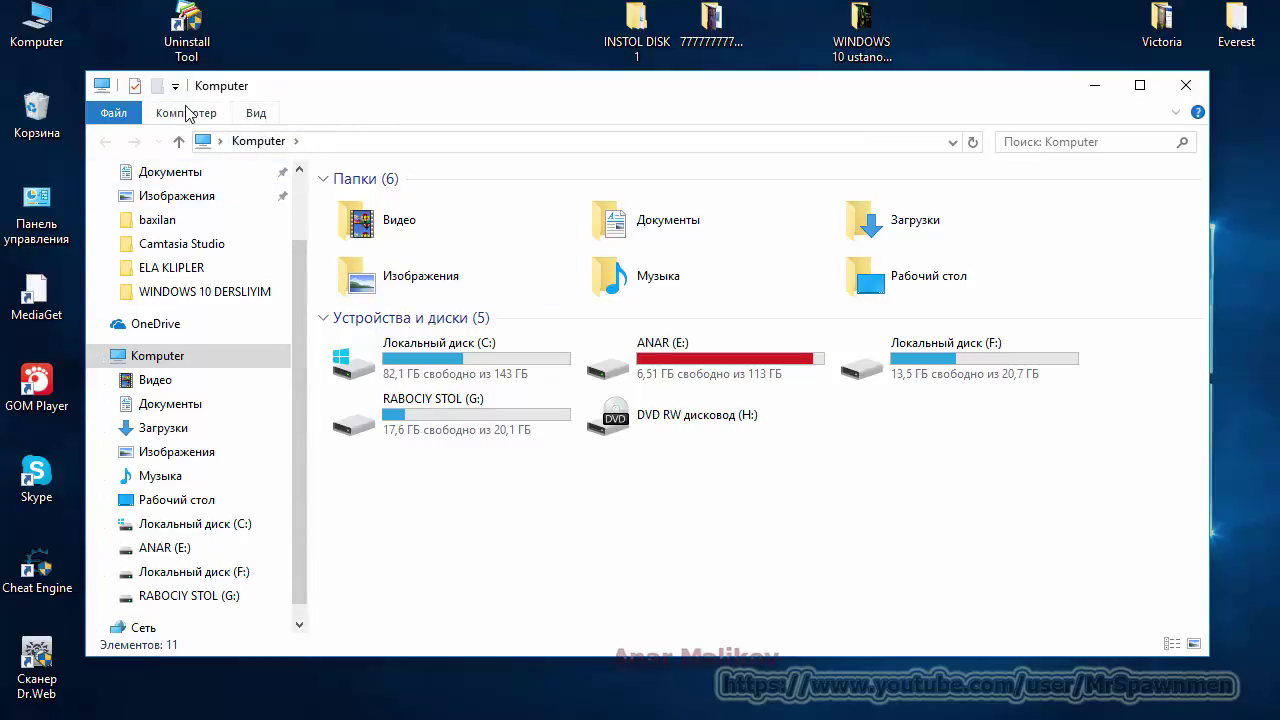
pyautogui.click(269, 117)
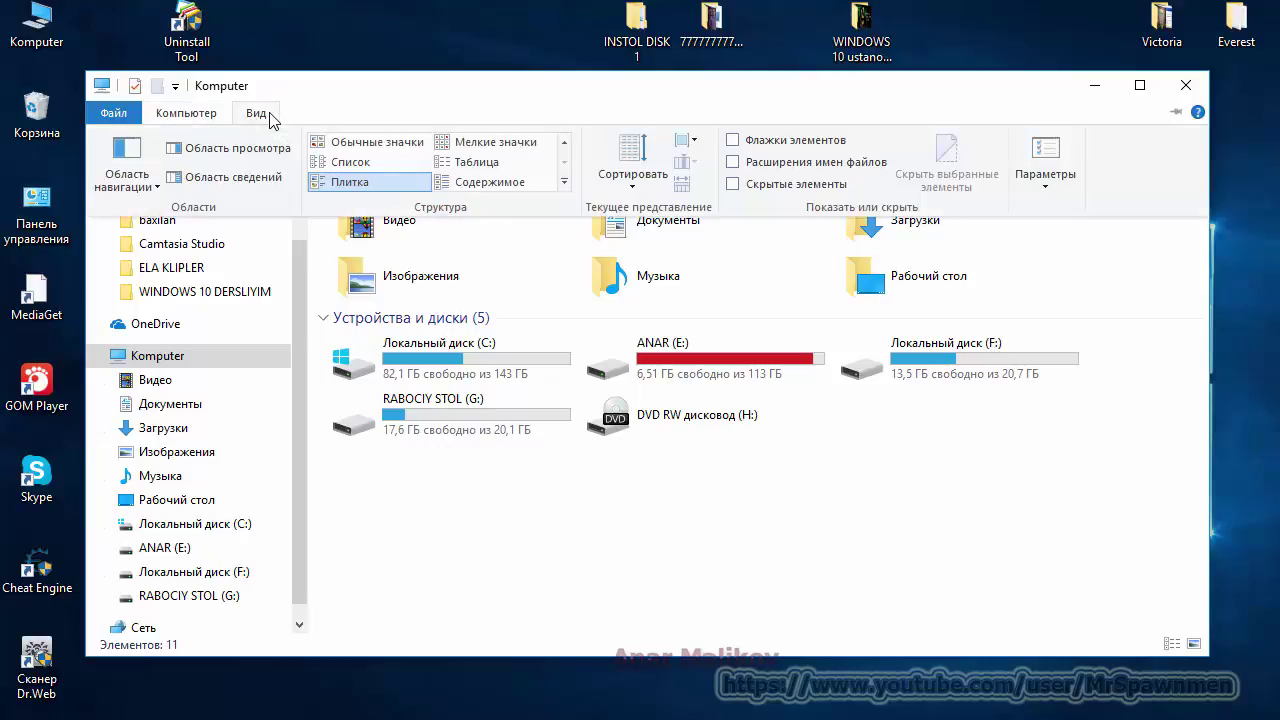
pyautogui.click(262, 114)
pyautogui.click(212, 120)
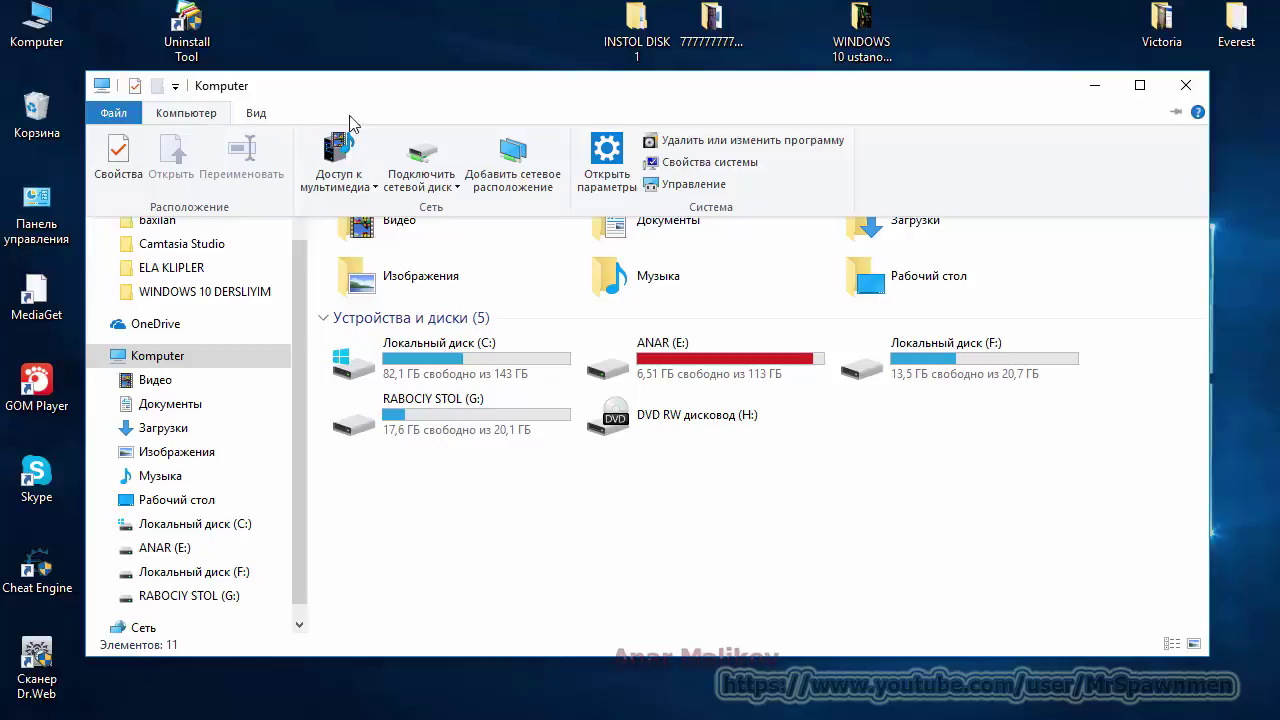
pyautogui.click(800, 146)
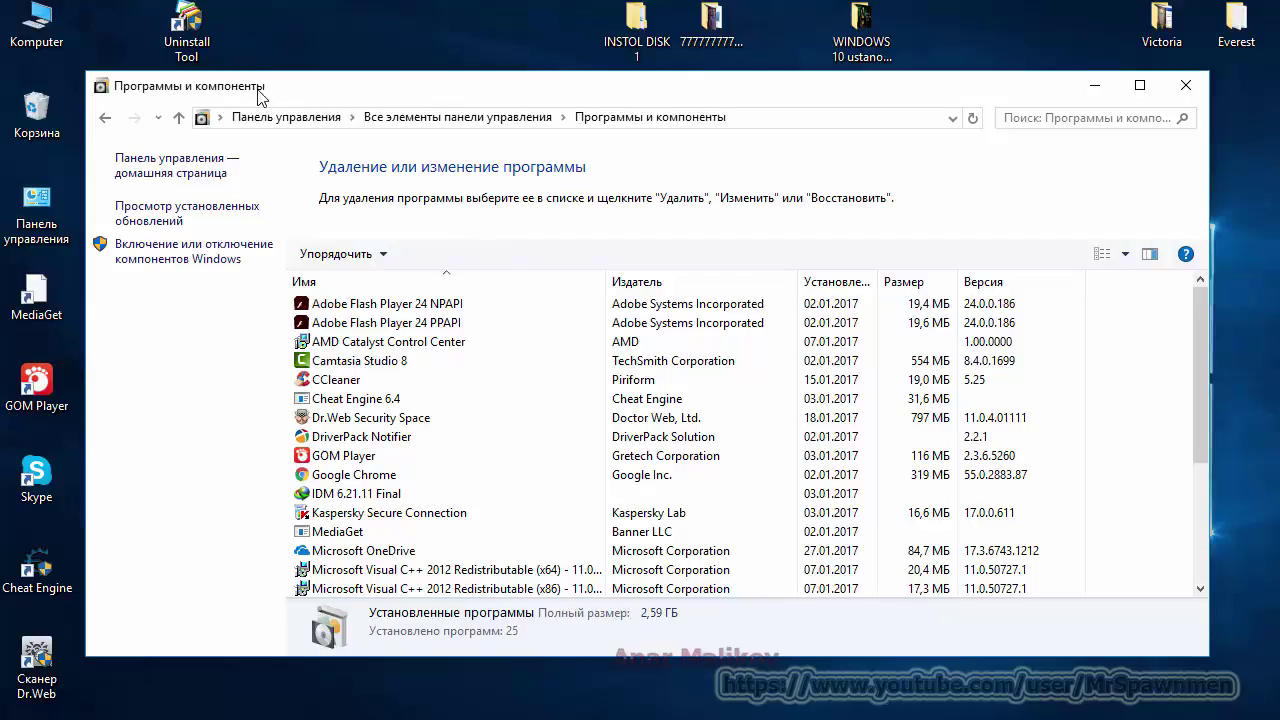
# Look through the whole list of installed programs and select World of Tanks to view its details
pyautogui.scroll(-4, 610, 395)
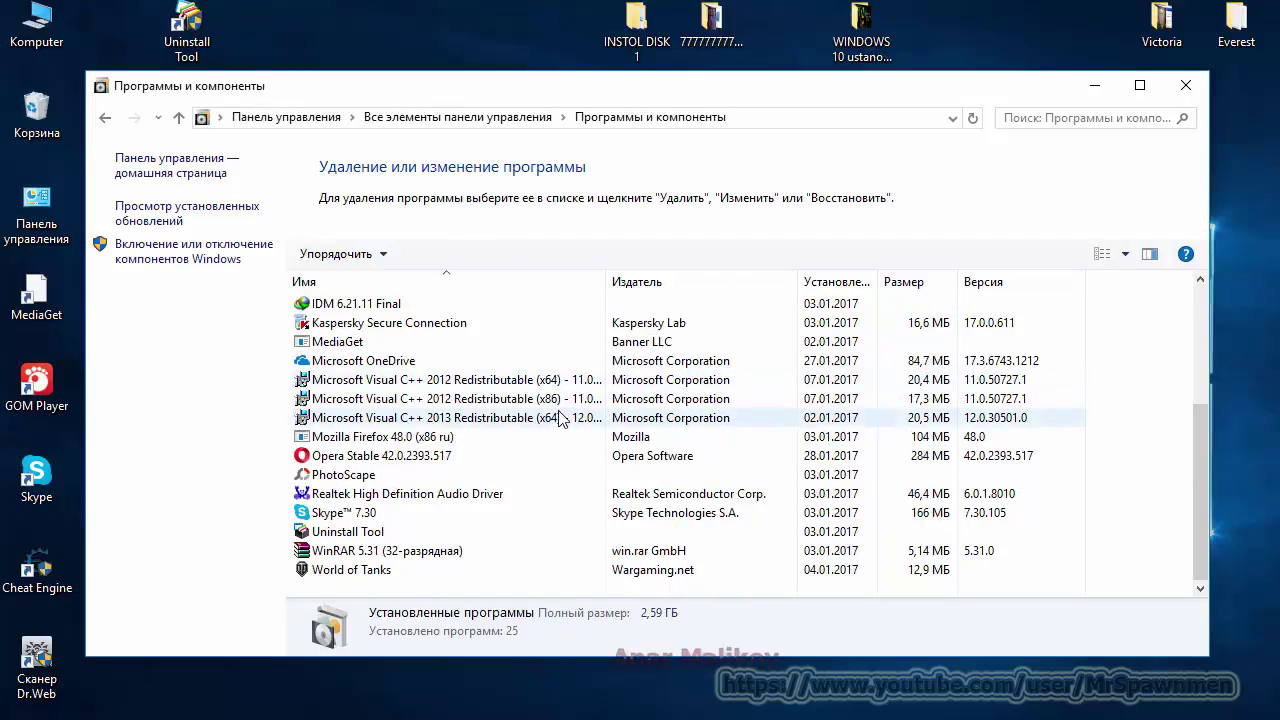
pyautogui.click(450, 569)
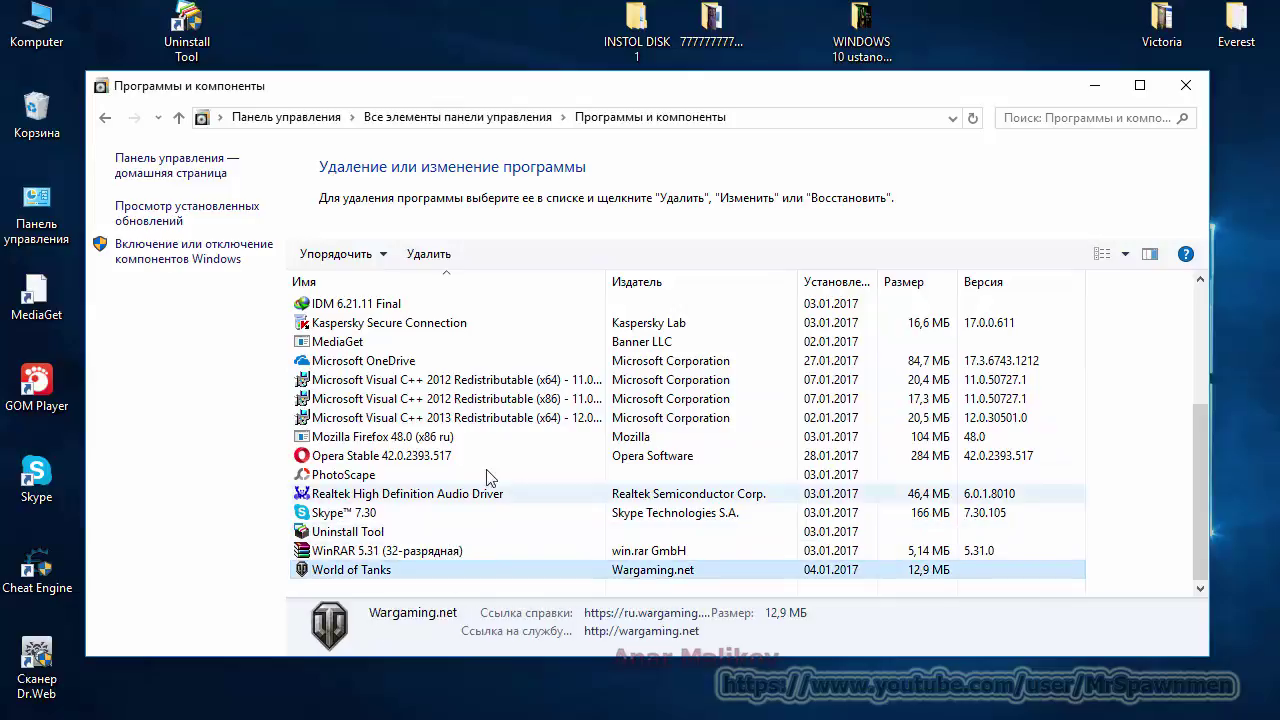
pyautogui.scroll(4, 492, 465)
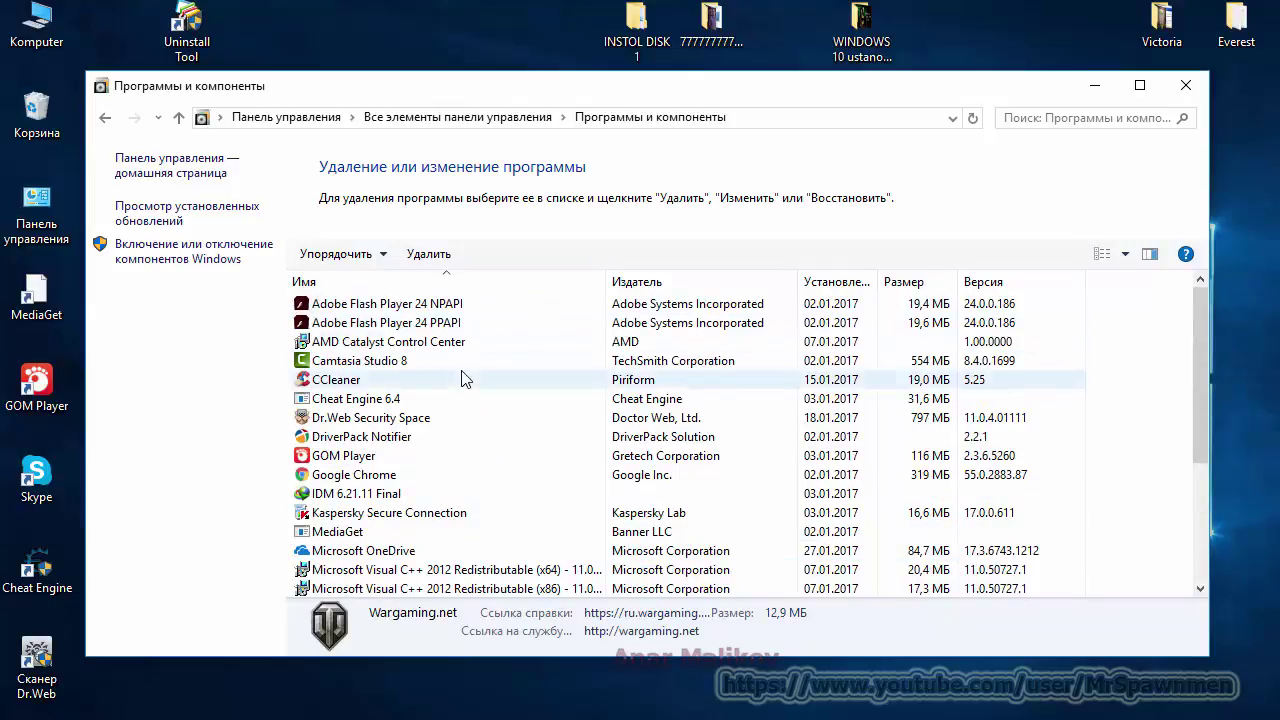
pyautogui.scroll(-3, 462, 378)
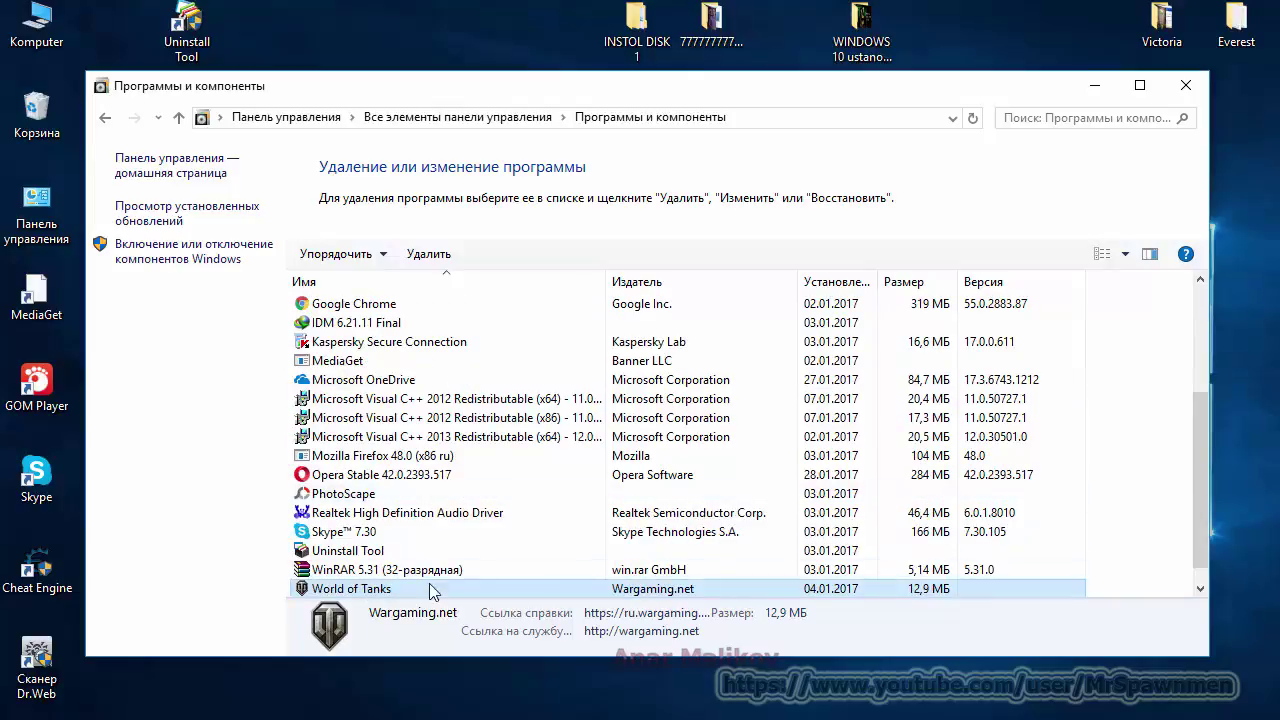
pyautogui.scroll(3, 432, 566)
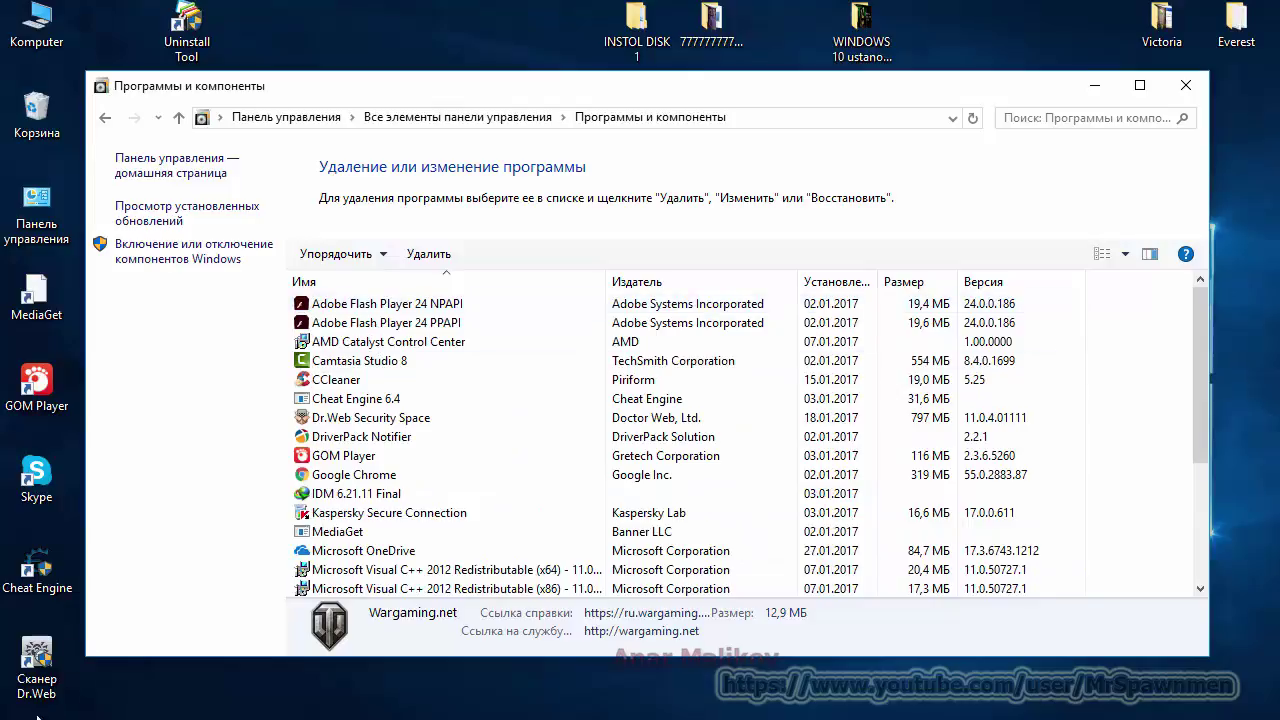
# Request the uninstall of WoT Blitz from its Start tile and dismiss the removal confirmation
pyautogui.press('super')
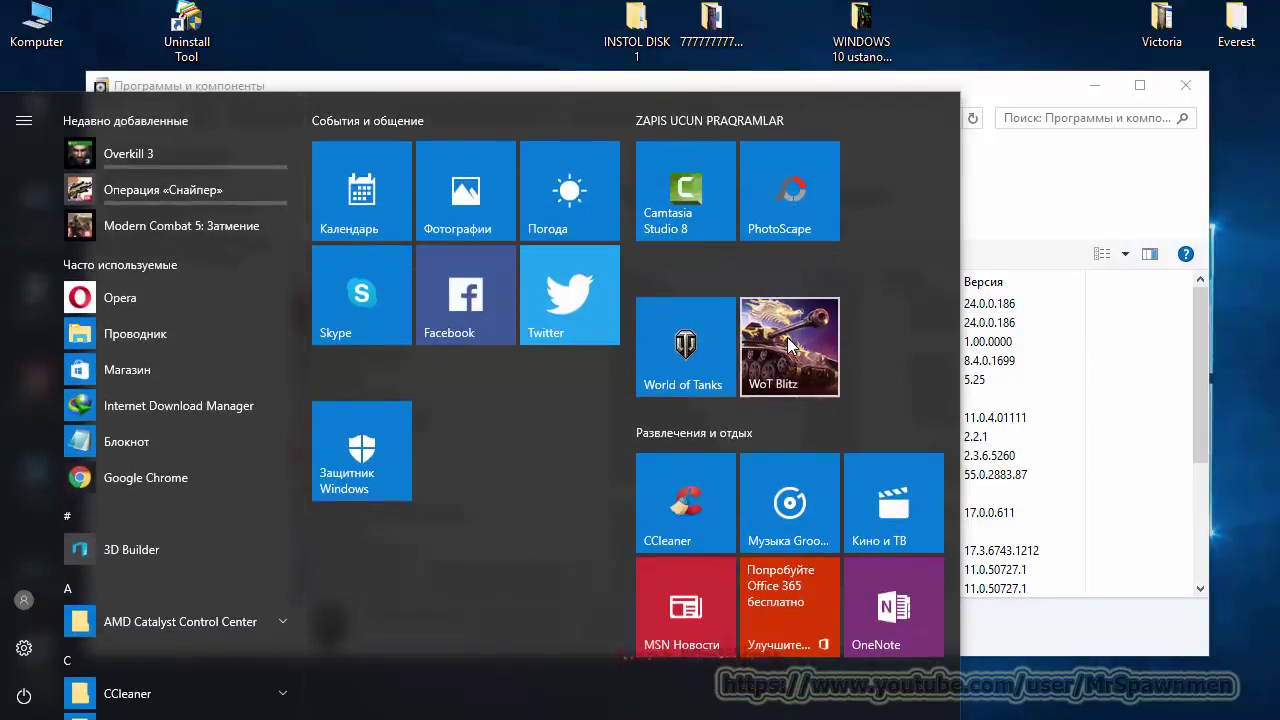
pyautogui.rightClick(789, 343)
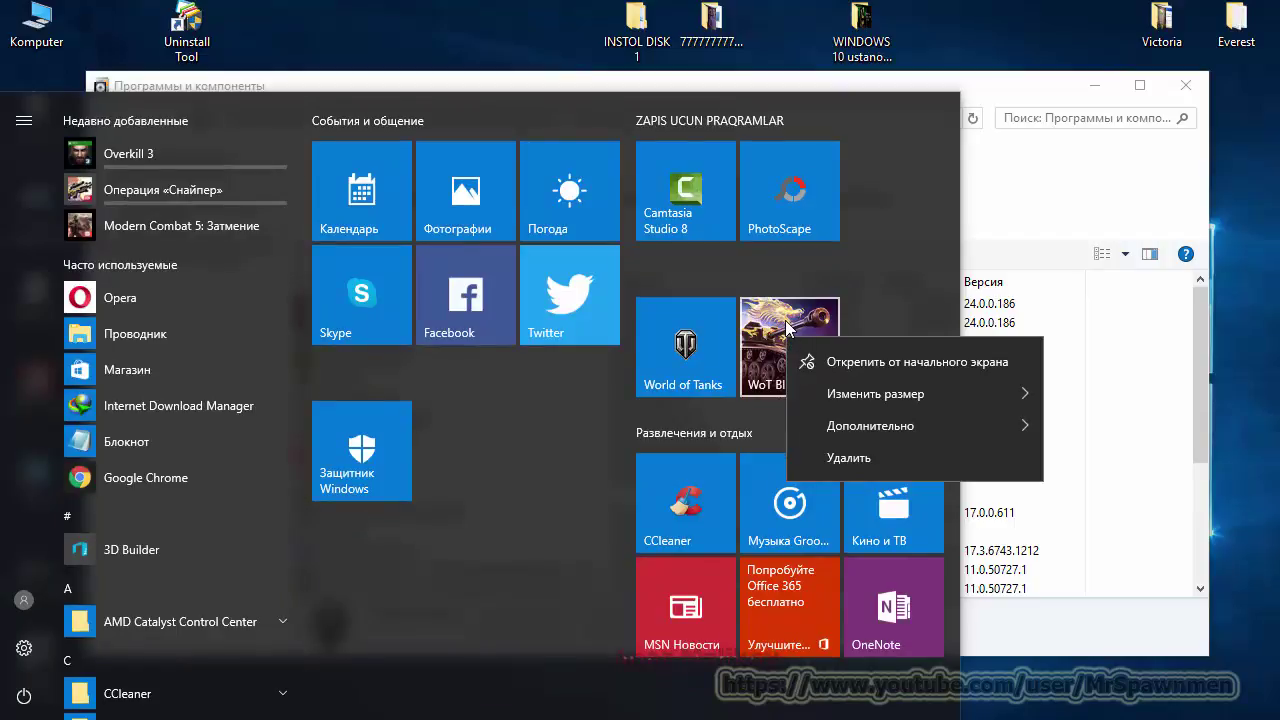
pyautogui.click(837, 460)
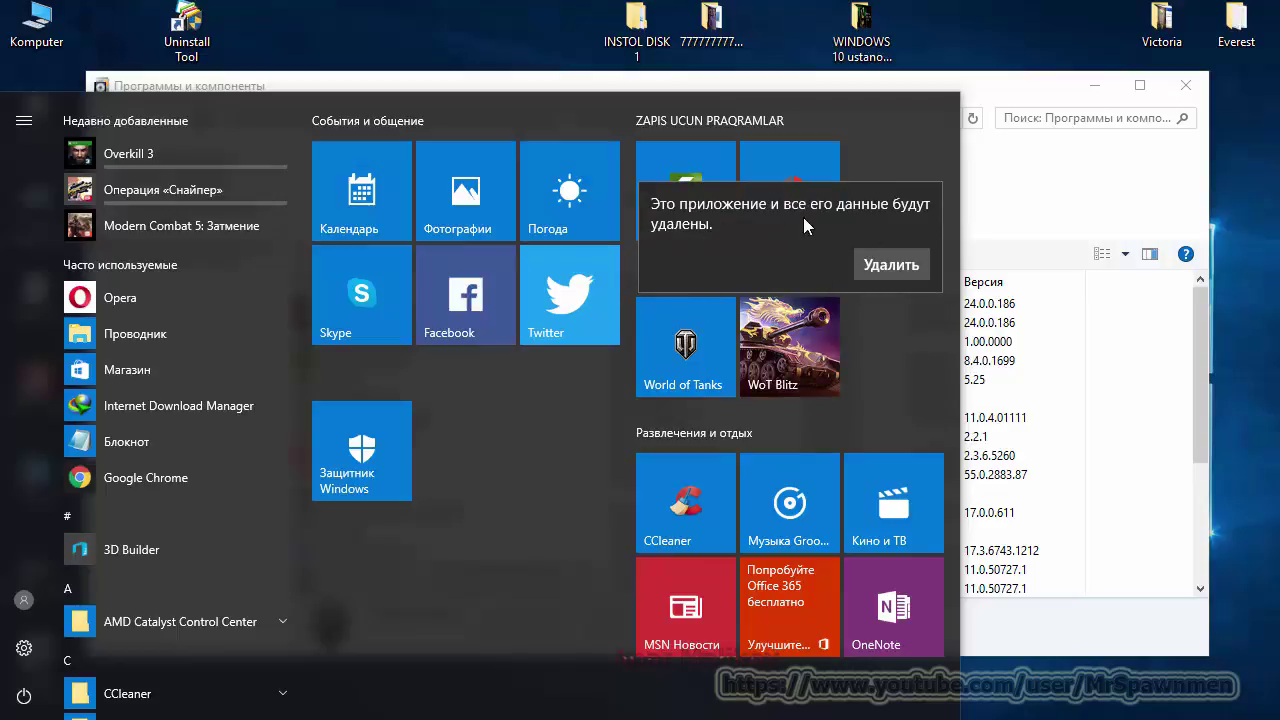
pyautogui.click(898, 350)
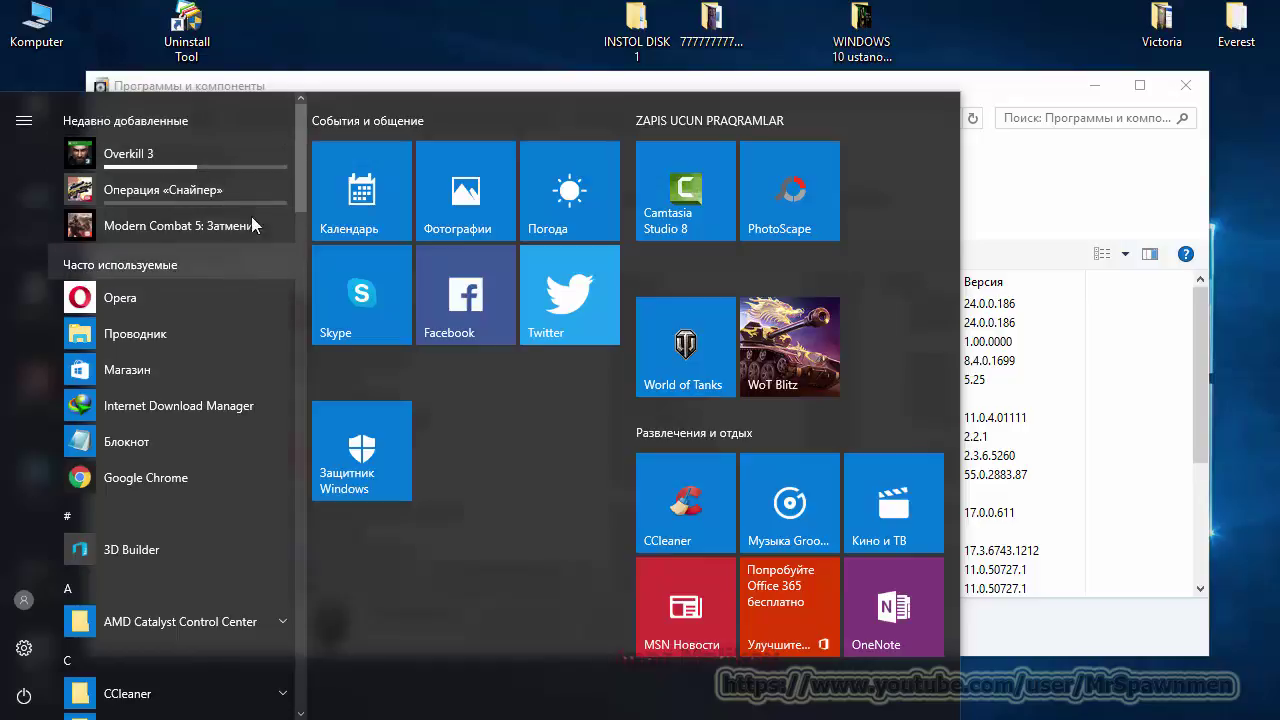
# Look through the Start app list and try to uninstall 3D Builder from it
pyautogui.scroll(-1, 230, 209)
pyautogui.scroll(-2, 232, 218)
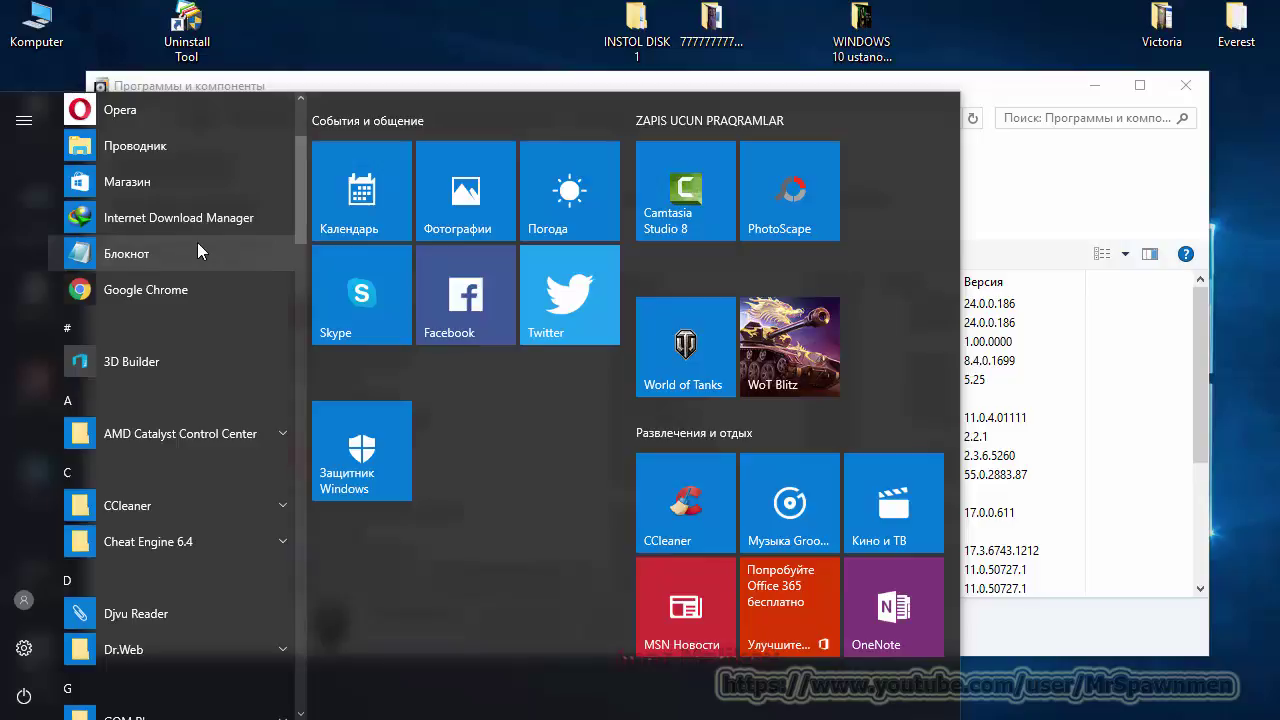
pyautogui.scroll(-3, 197, 248)
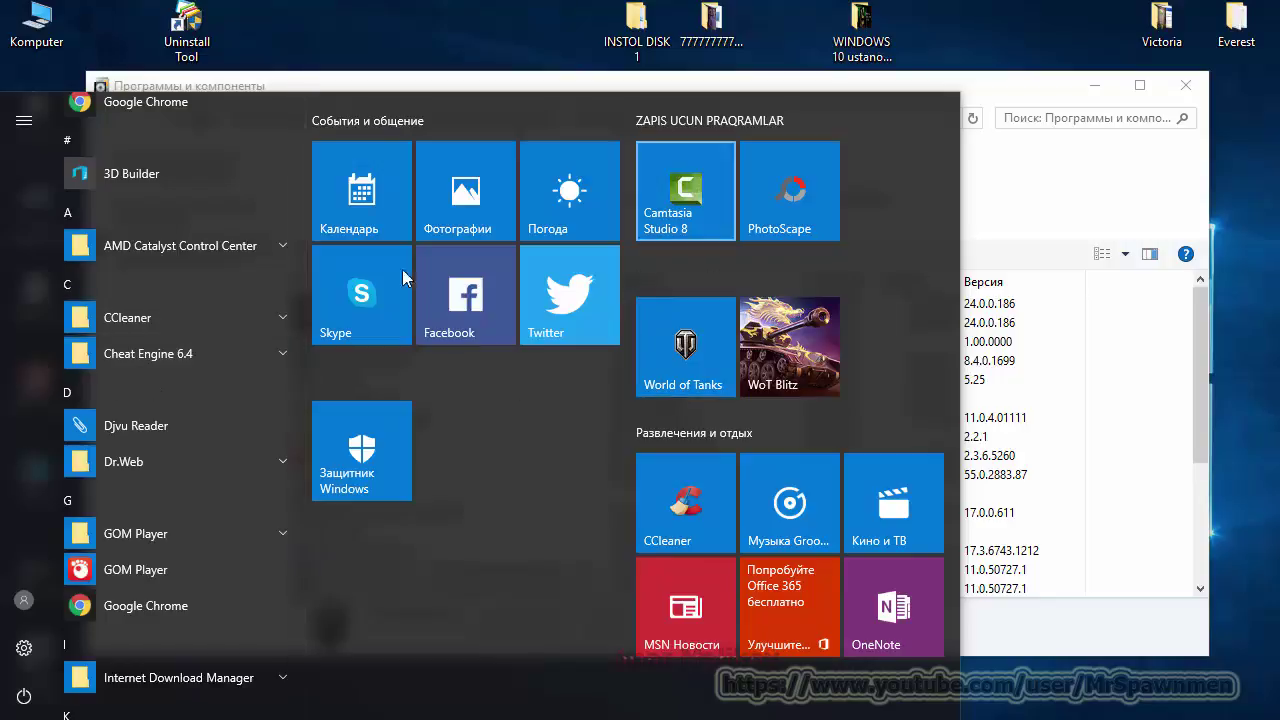
pyautogui.moveTo(884, 277)
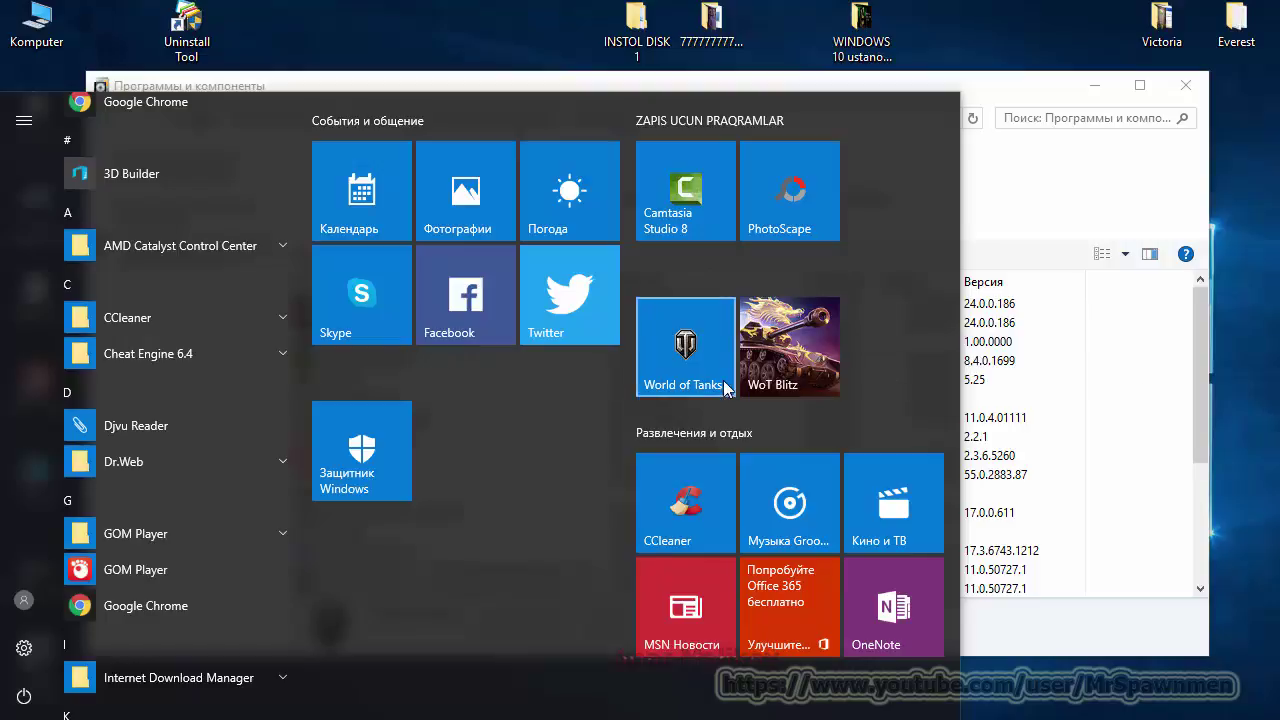
pyautogui.scroll(3, 154, 414)
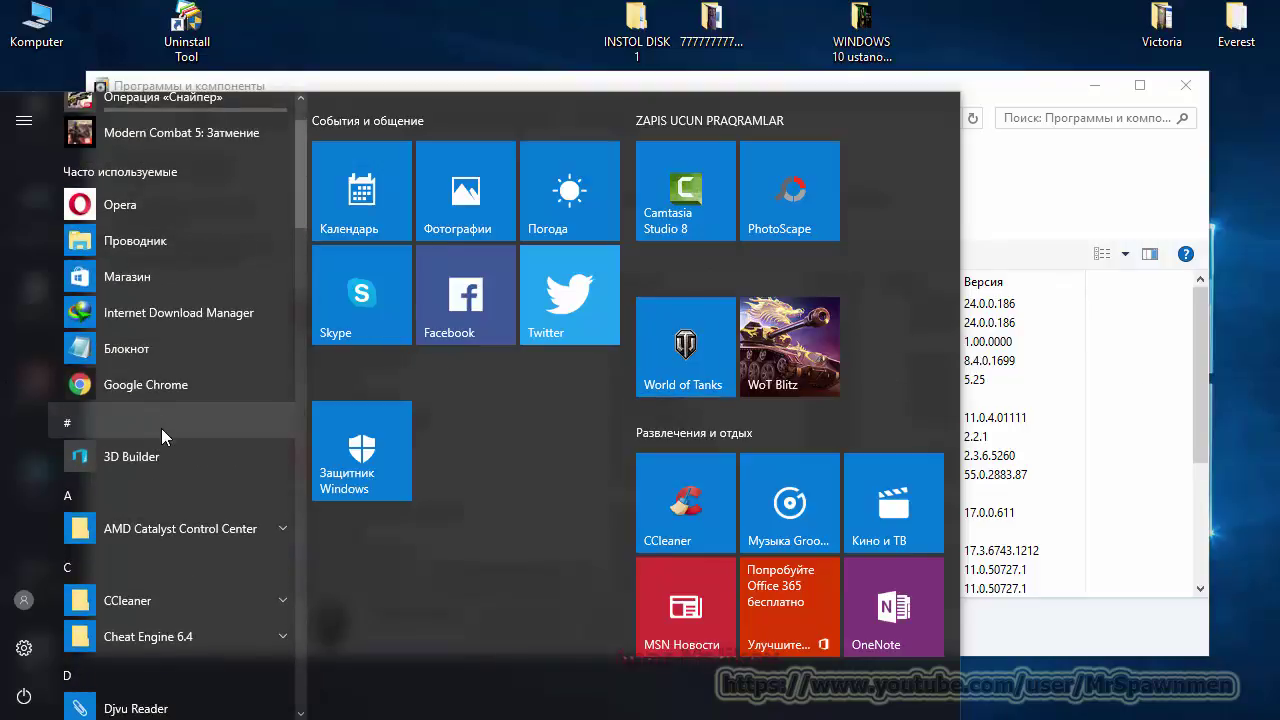
pyautogui.rightClick(157, 452)
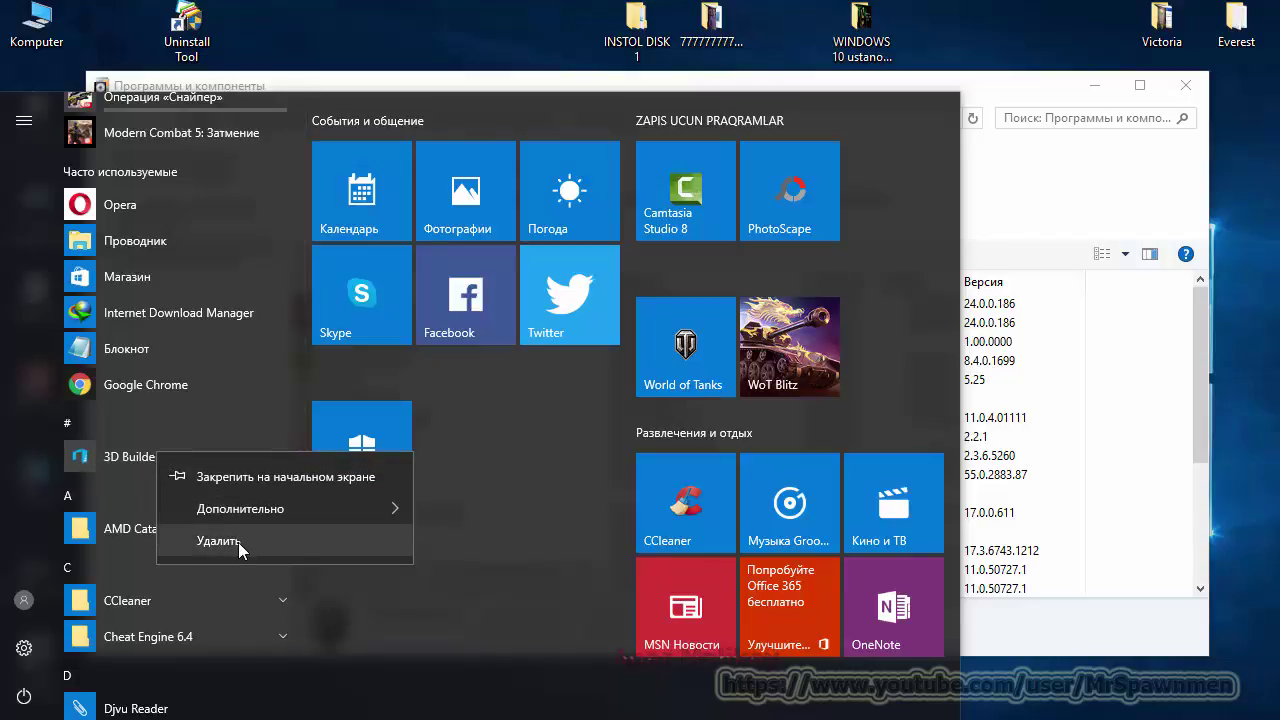
pyautogui.click(270, 538)
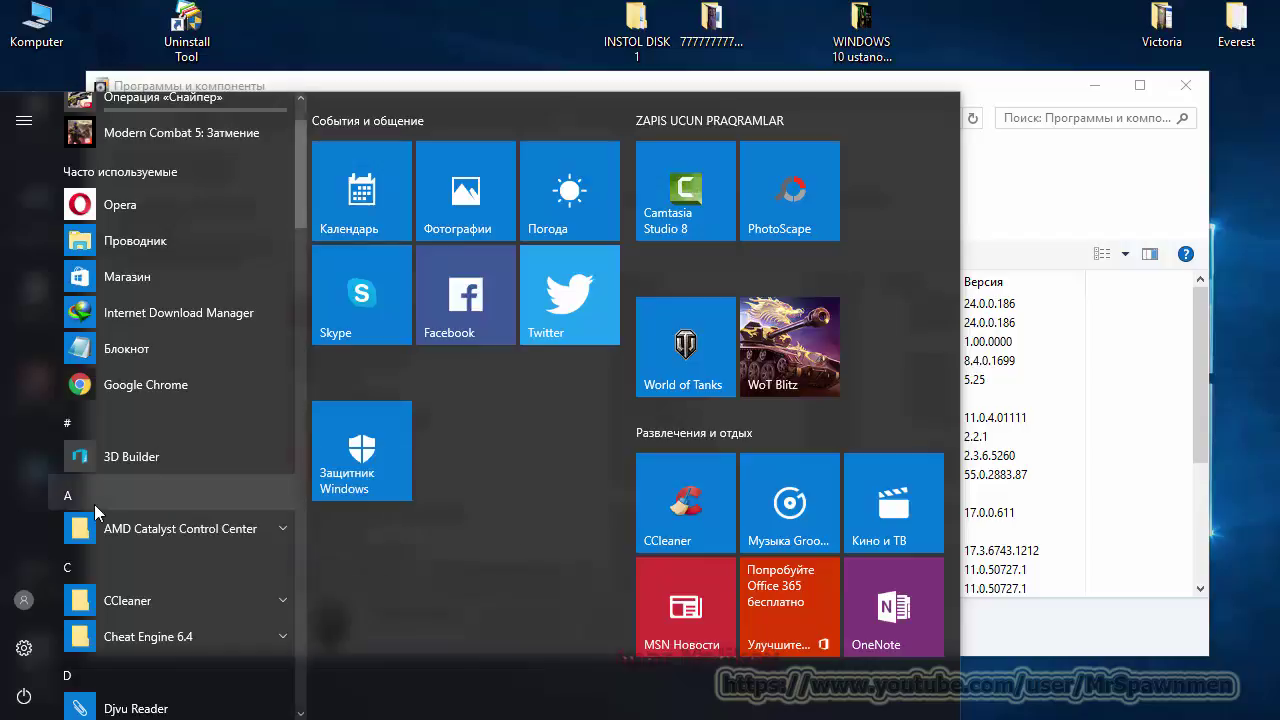
# Find Google Chrome in the Start app list and check whether its options include uninstalling
pyautogui.scroll(-3, 94, 504)
pyautogui.scroll(-3, 197, 371)
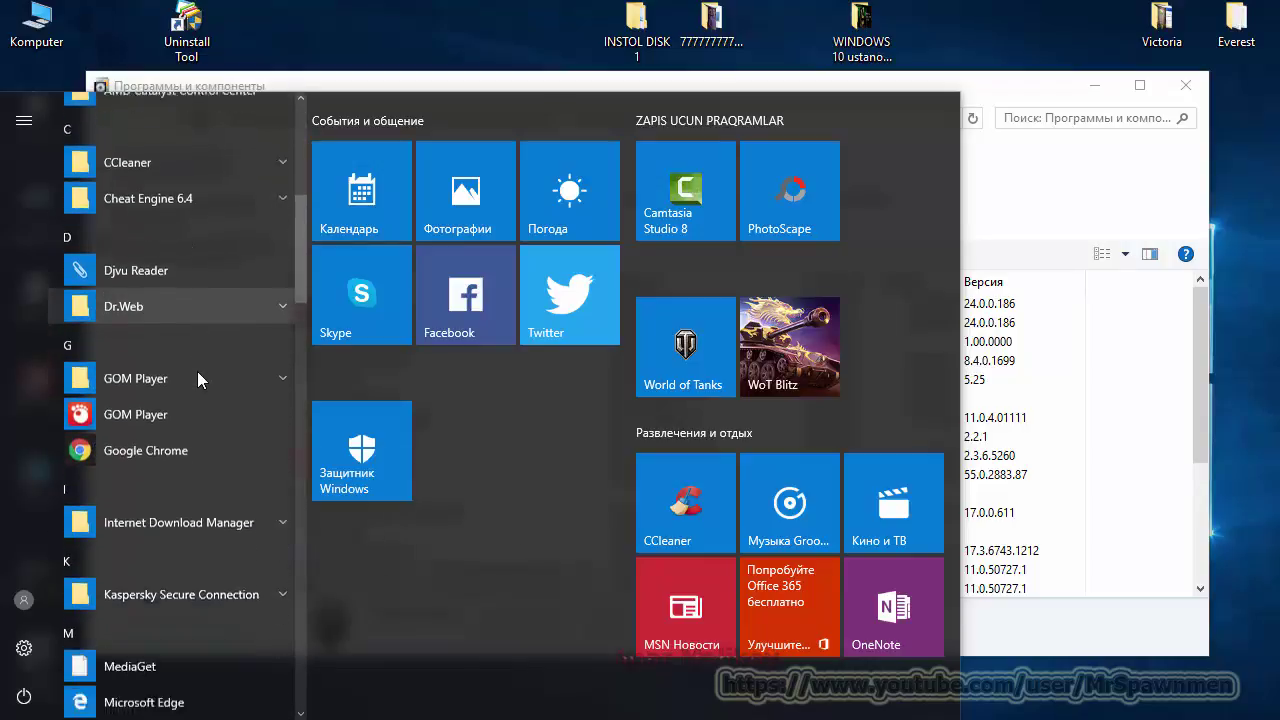
pyautogui.rightClick(194, 324)
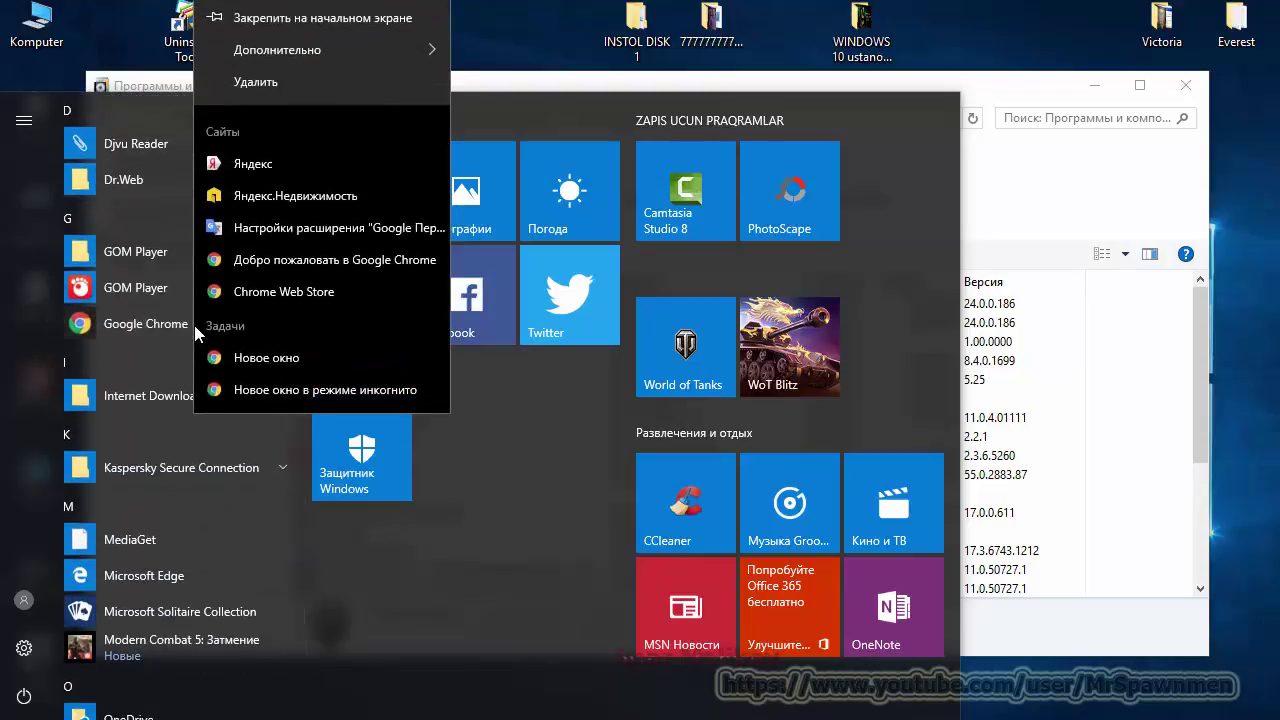
pyautogui.click(483, 470)
# Check the available options of the built-in Calendar (Календарь) and Camera (Камера) apps for an uninstall choice, and close Start
pyautogui.scroll(-5, 236, 527)
pyautogui.scroll(-8, 213, 521)
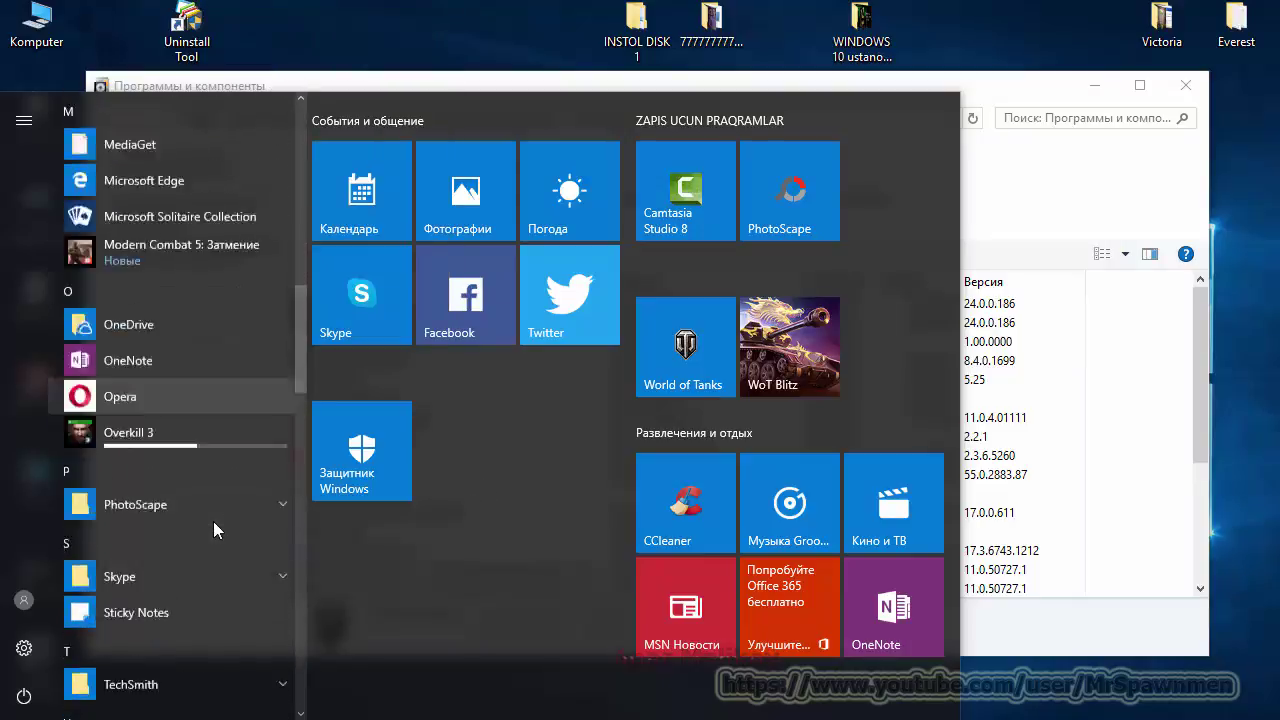
pyautogui.scroll(-4, 213, 521)
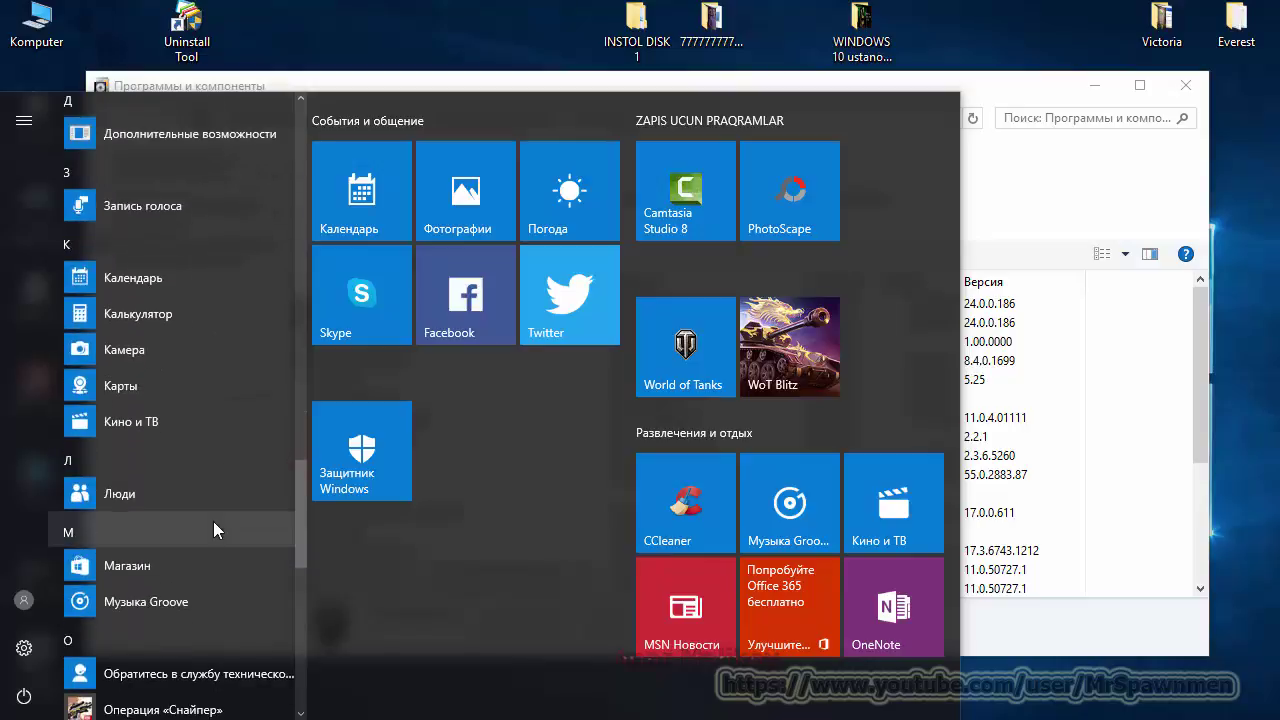
pyautogui.scroll(3, 213, 521)
pyautogui.rightClick(166, 461)
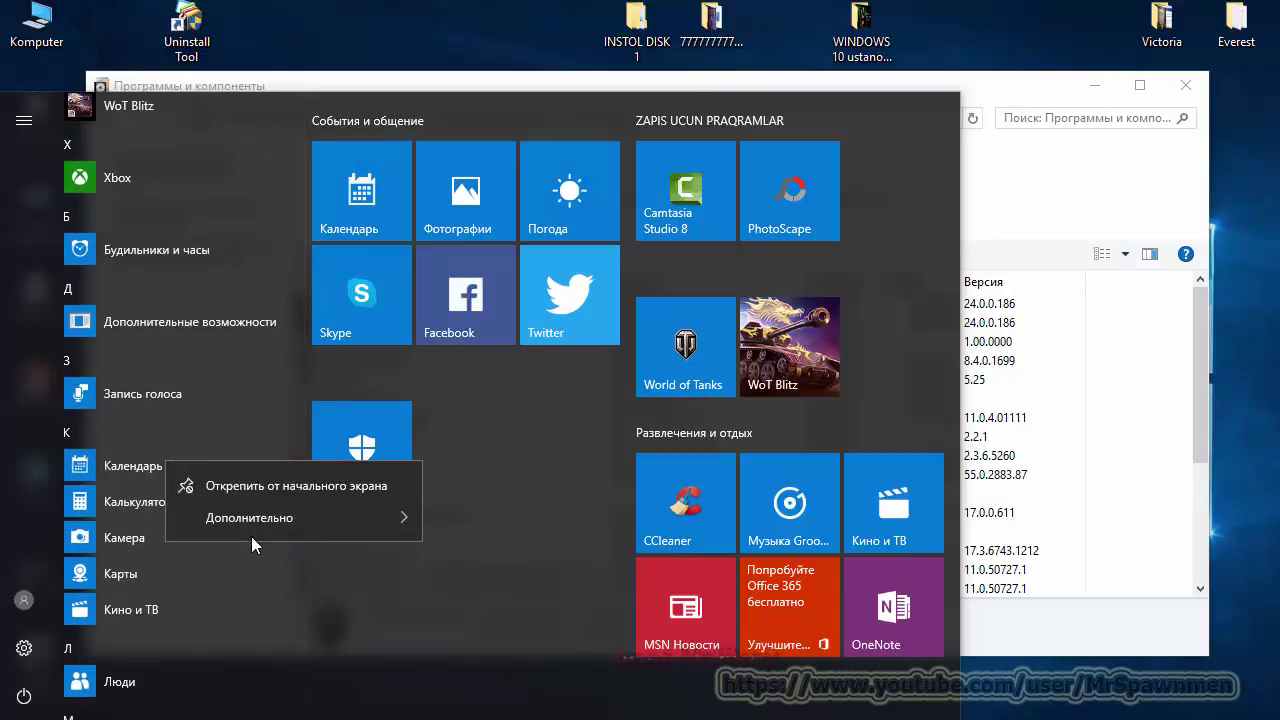
pyautogui.moveTo(274, 522)
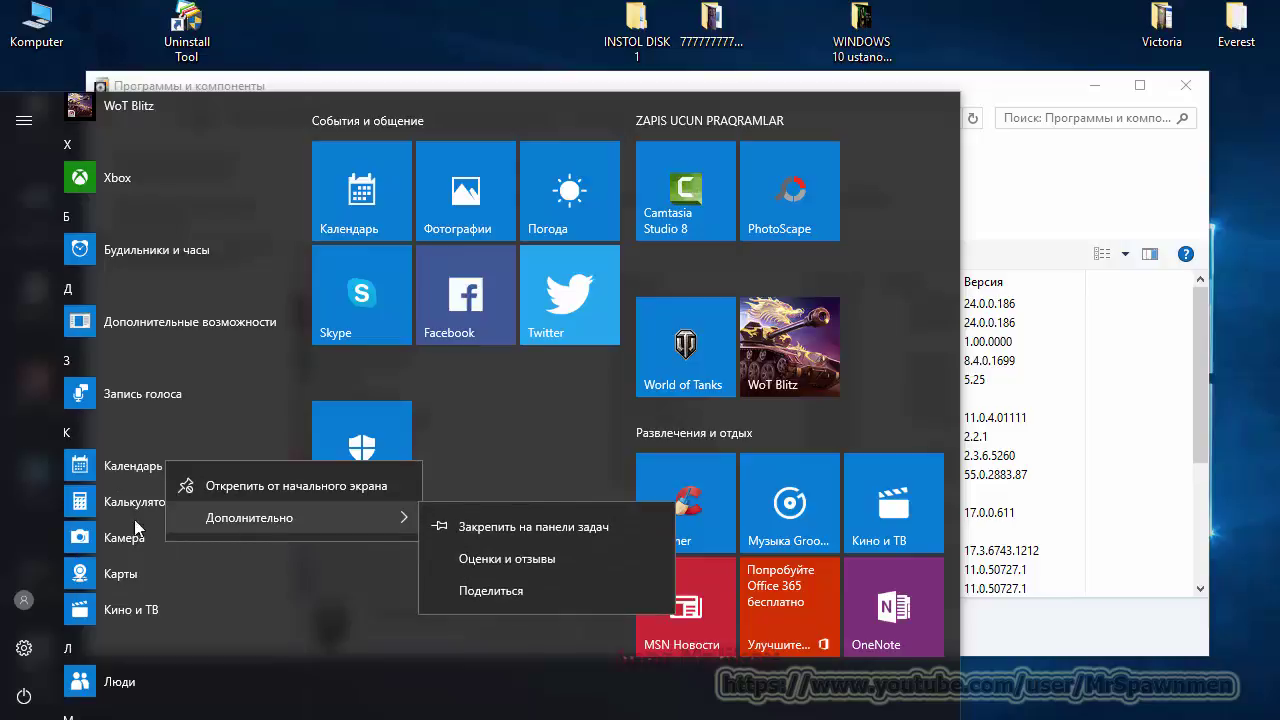
pyautogui.rightClick(131, 466)
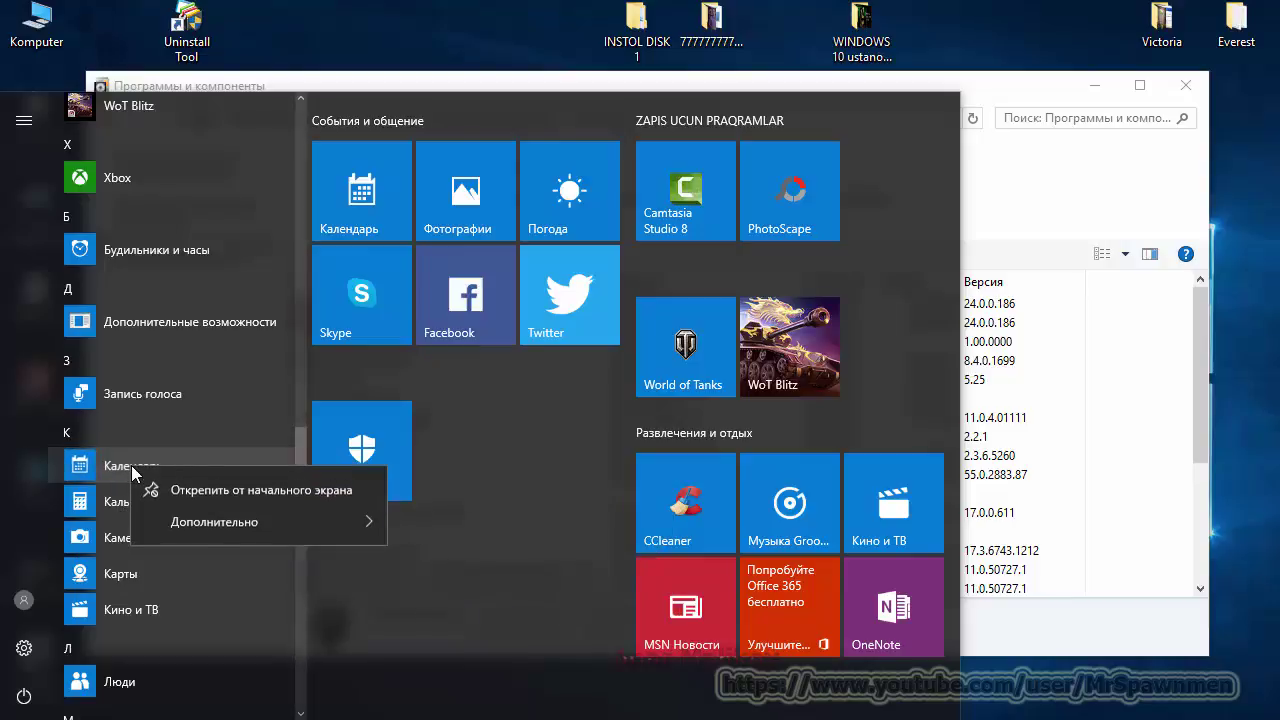
pyautogui.click(131, 477)
pyautogui.rightClick(108, 540)
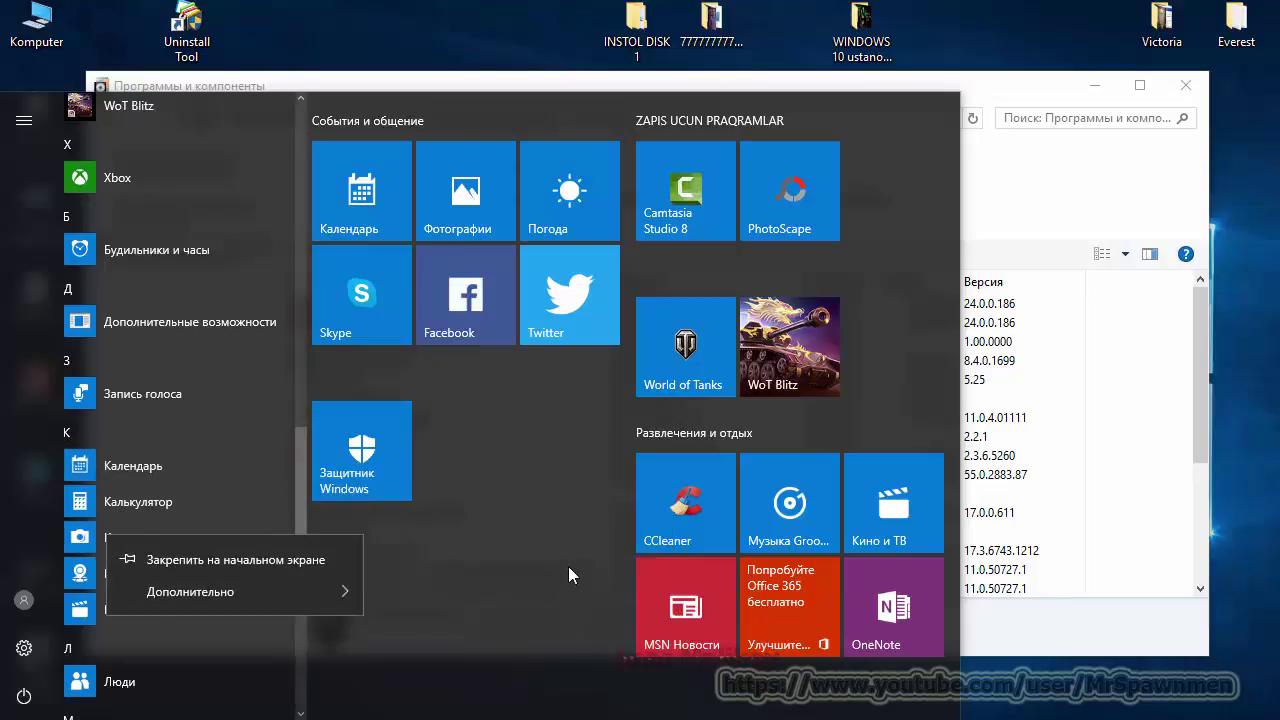
pyautogui.click(466, 583)
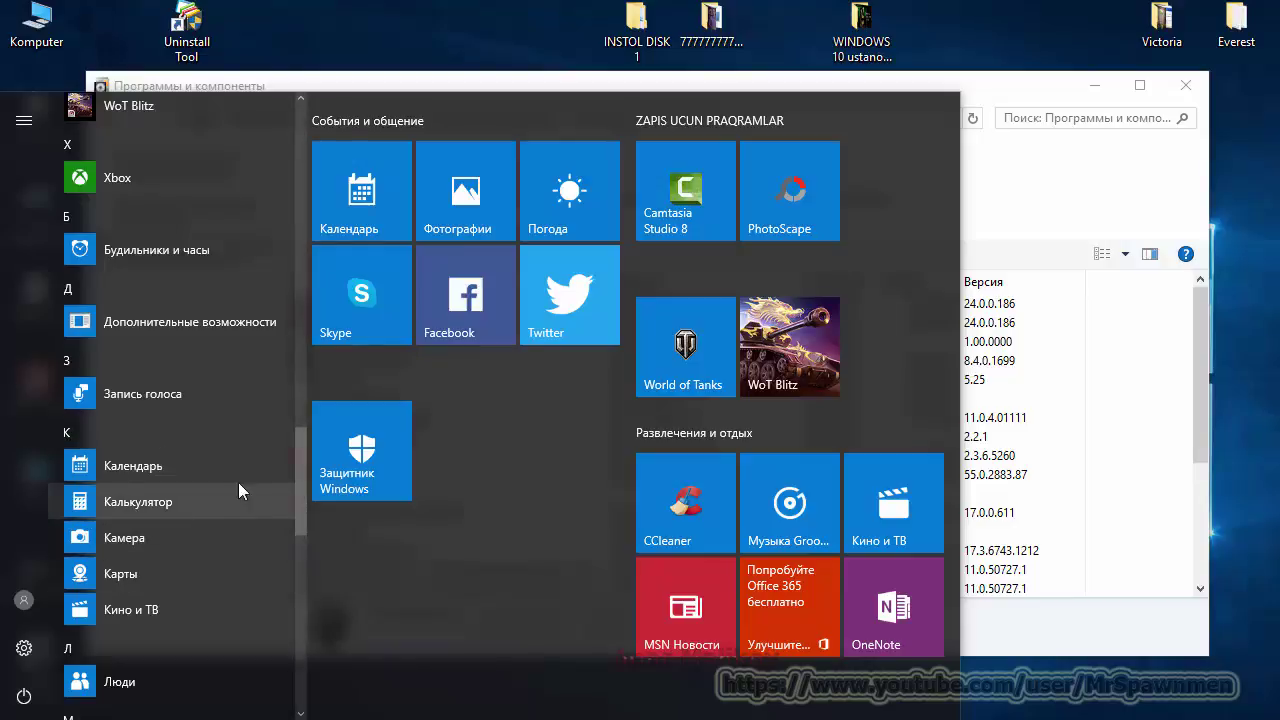
pyautogui.click(1036, 180)
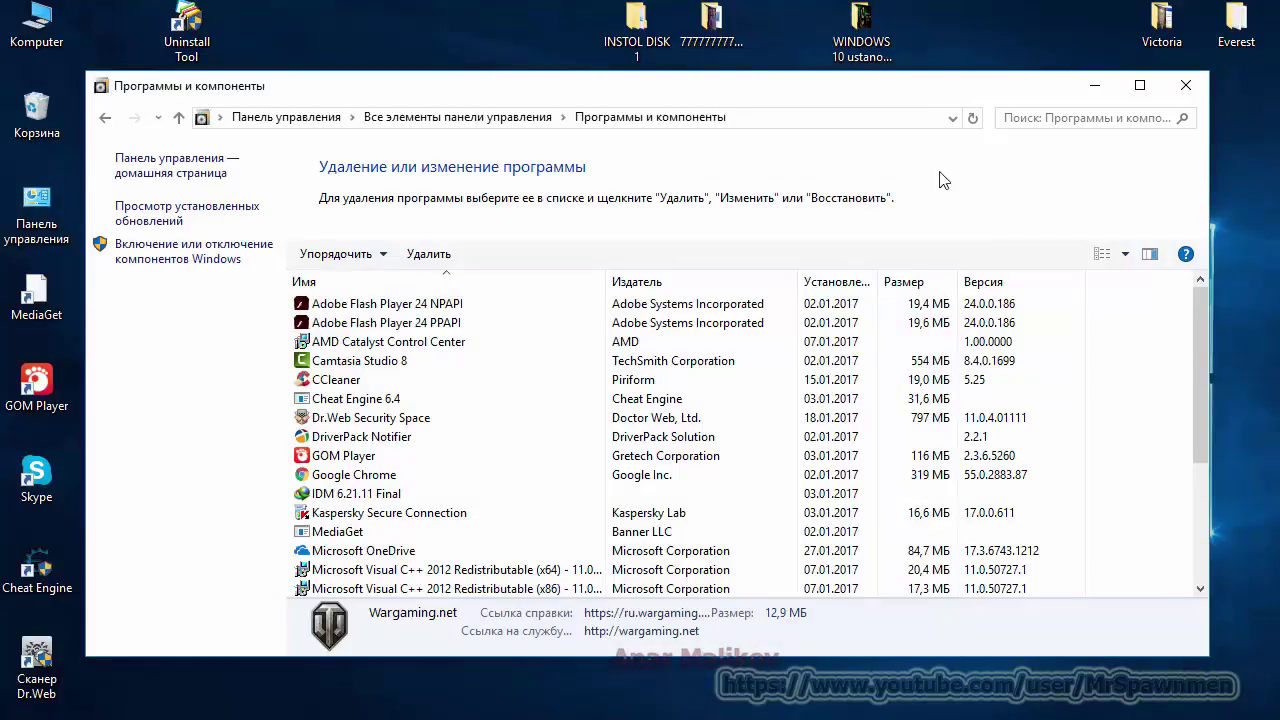
# Start uninstalling DriverPack Notifier from the installed programs list and cancel at the confirmation
pyautogui.click(435, 400)
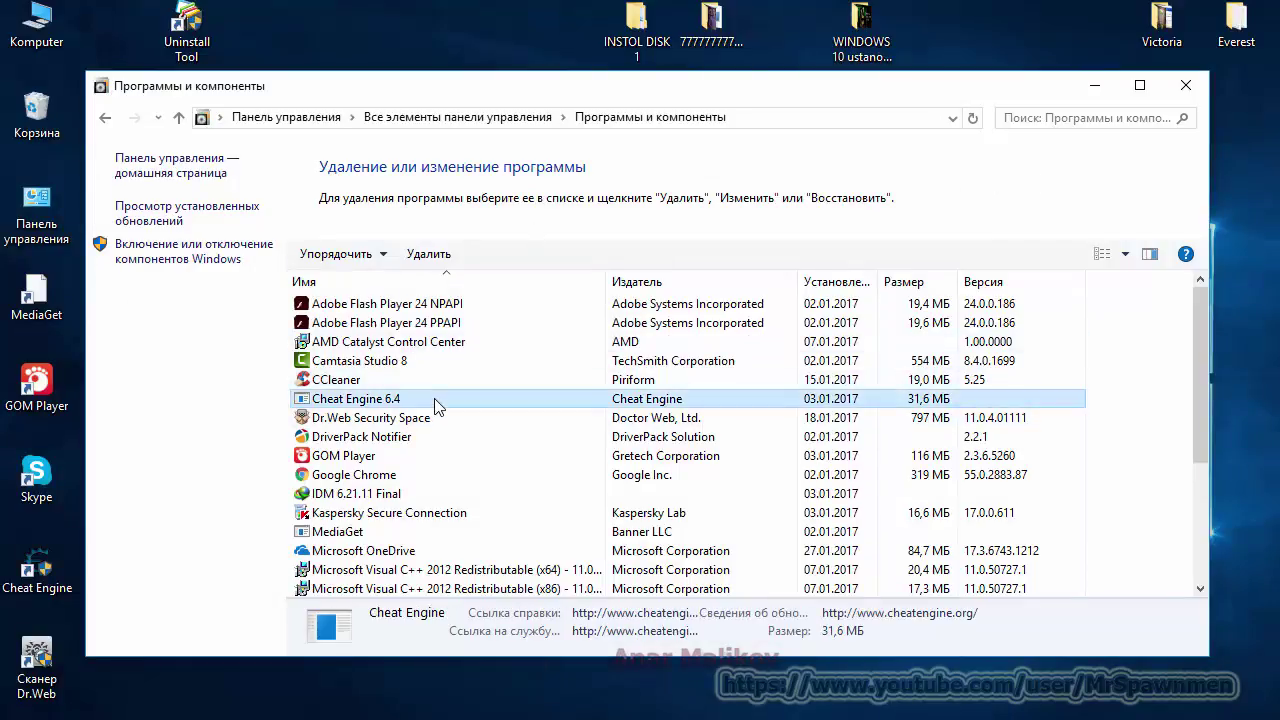
pyautogui.click(403, 441)
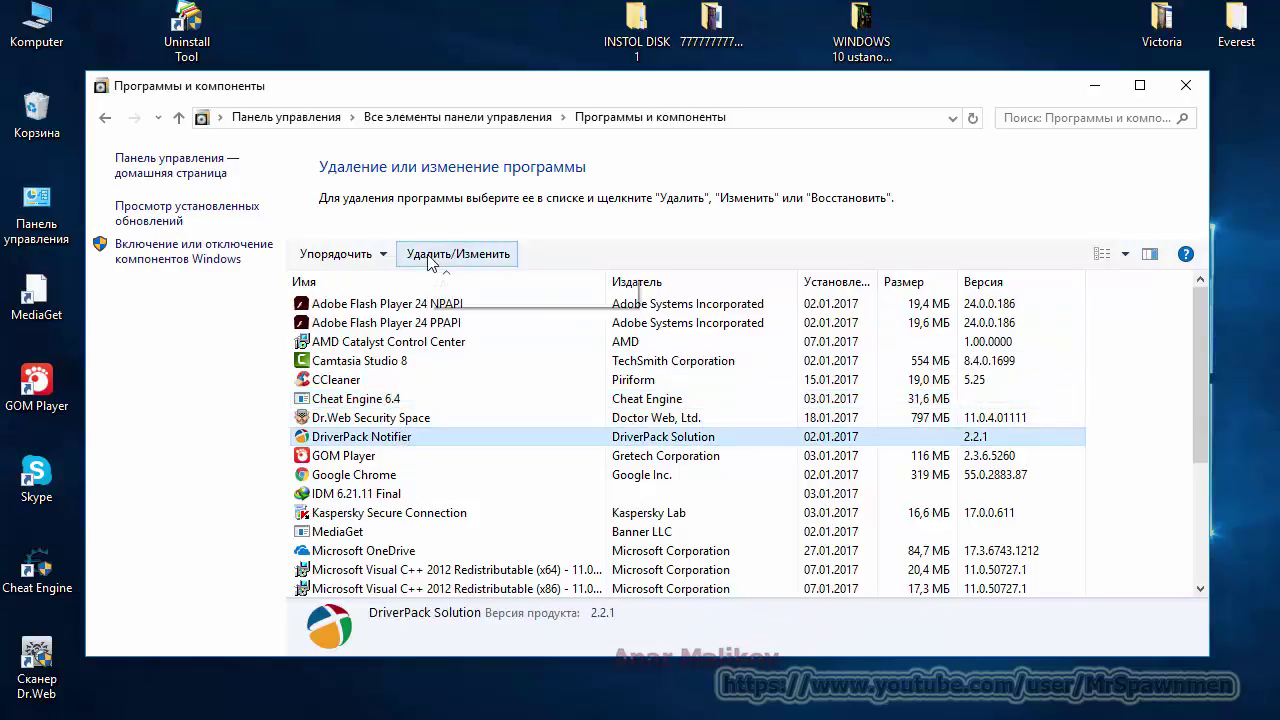
pyautogui.click(405, 399)
pyautogui.click(437, 437)
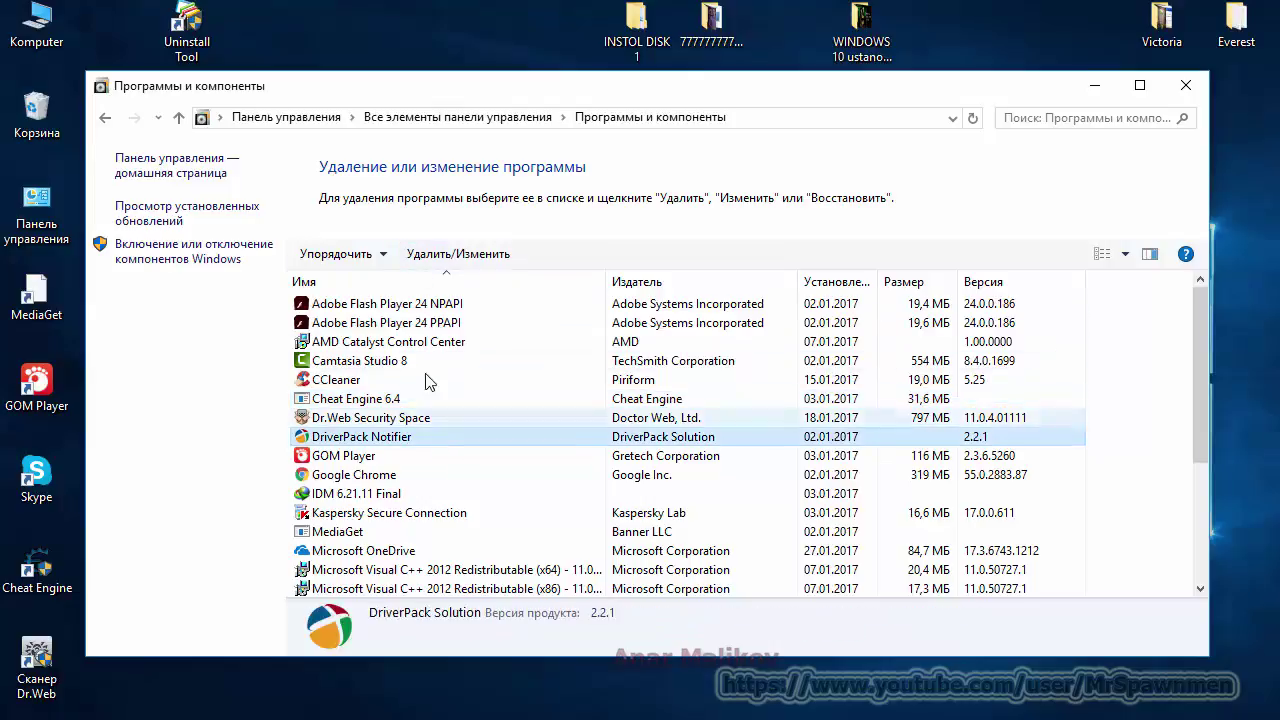
pyautogui.click(412, 258)
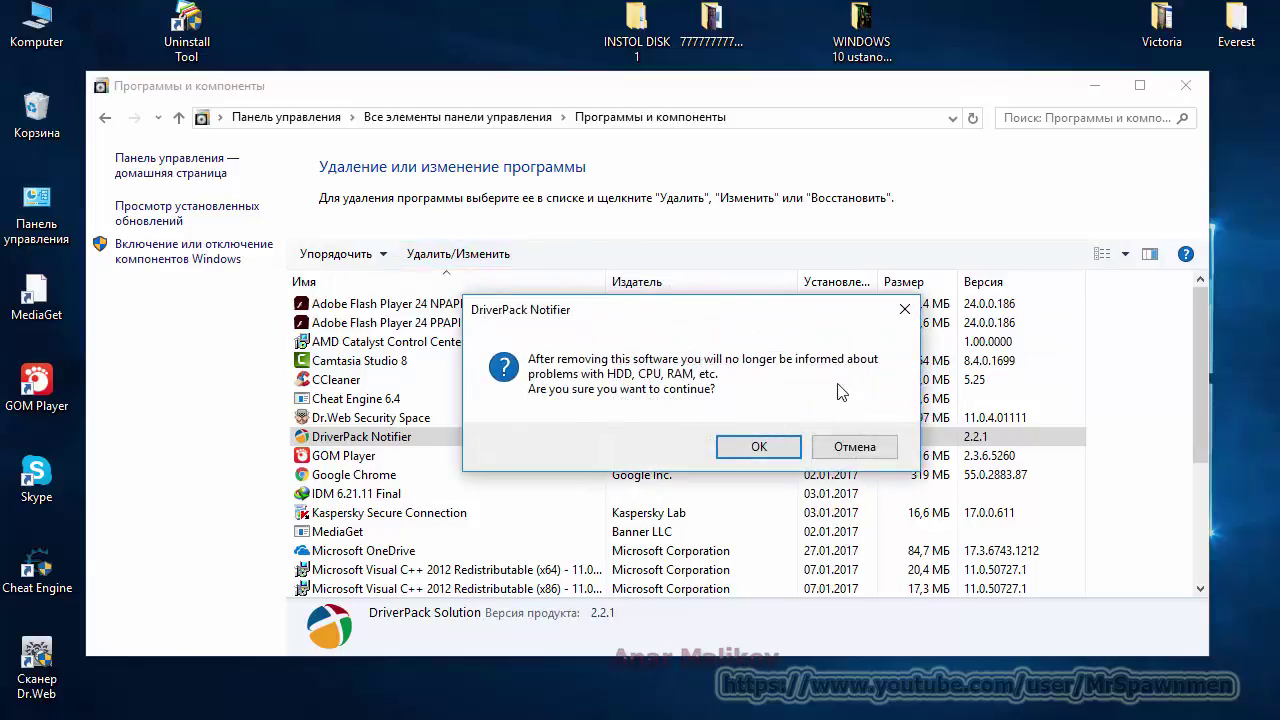
pyautogui.click(854, 445)
# Close the installed programs window (Программы и компоненты) and return to the desktop
pyautogui.scroll(-4, 545, 400)
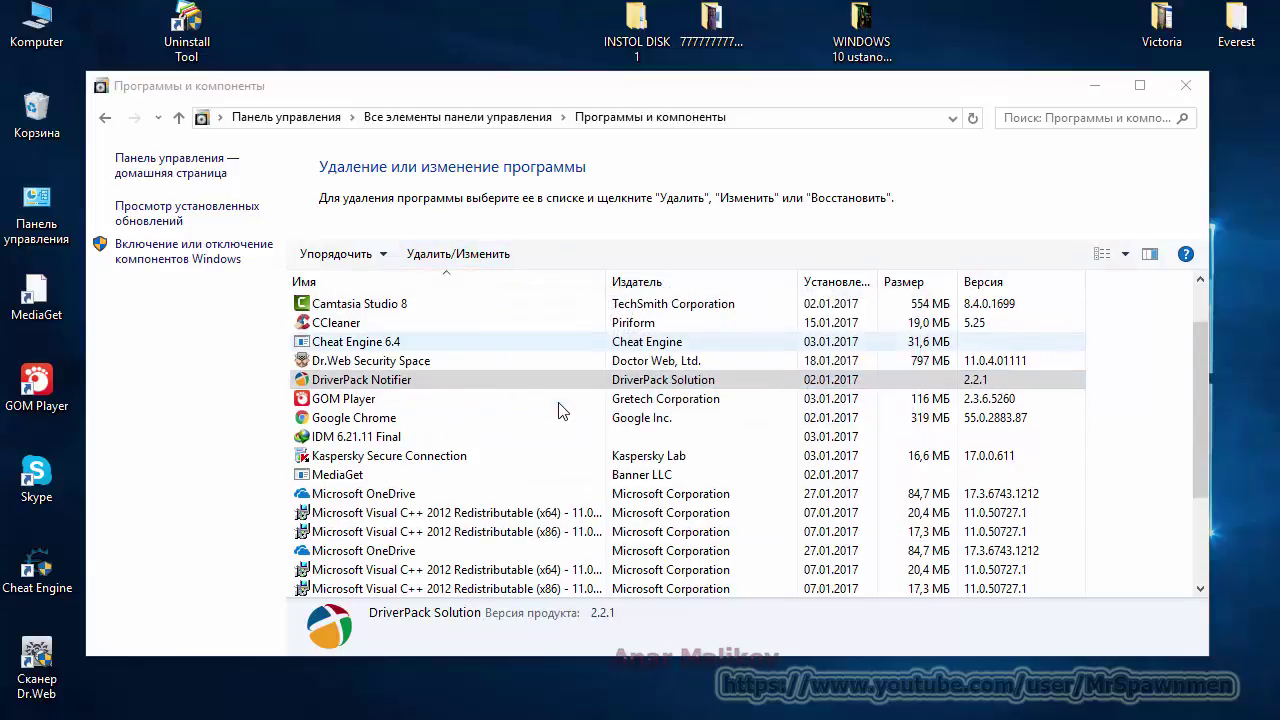
pyautogui.click(1183, 87)
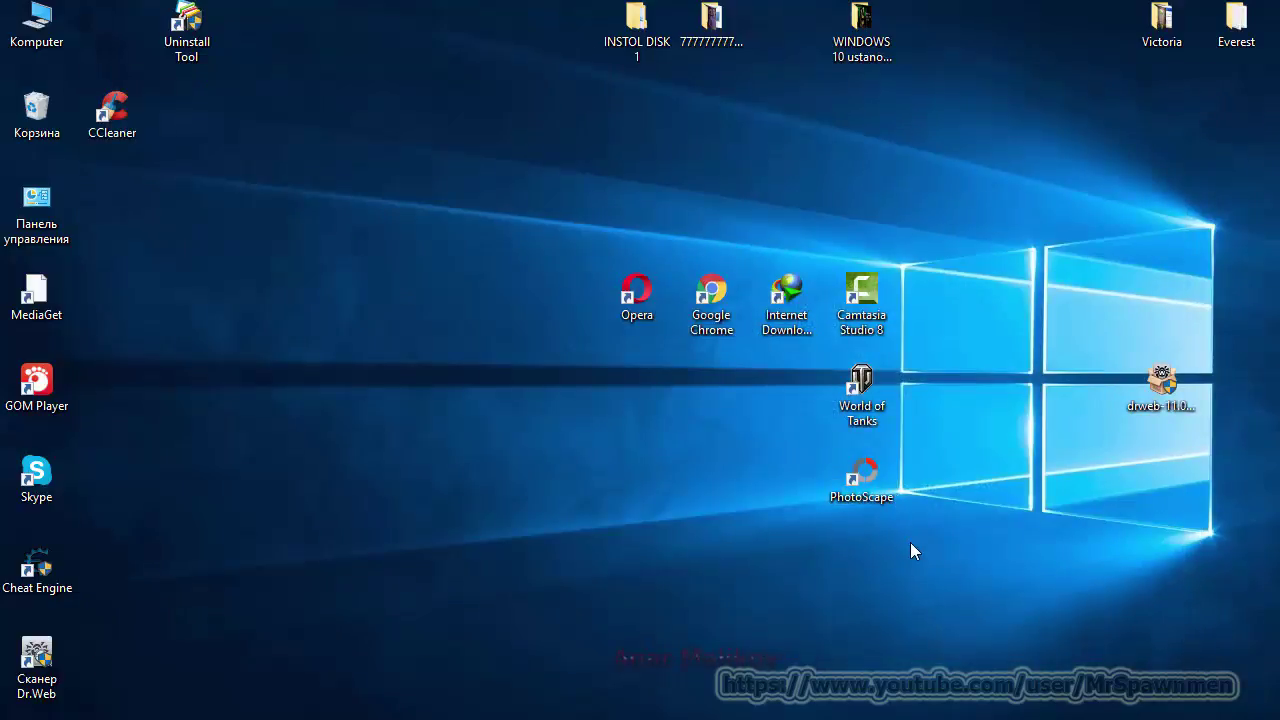
# Open Windows Settings (Параметры), return to its home page and go to the System (Система) section
pyautogui.press('super+a')
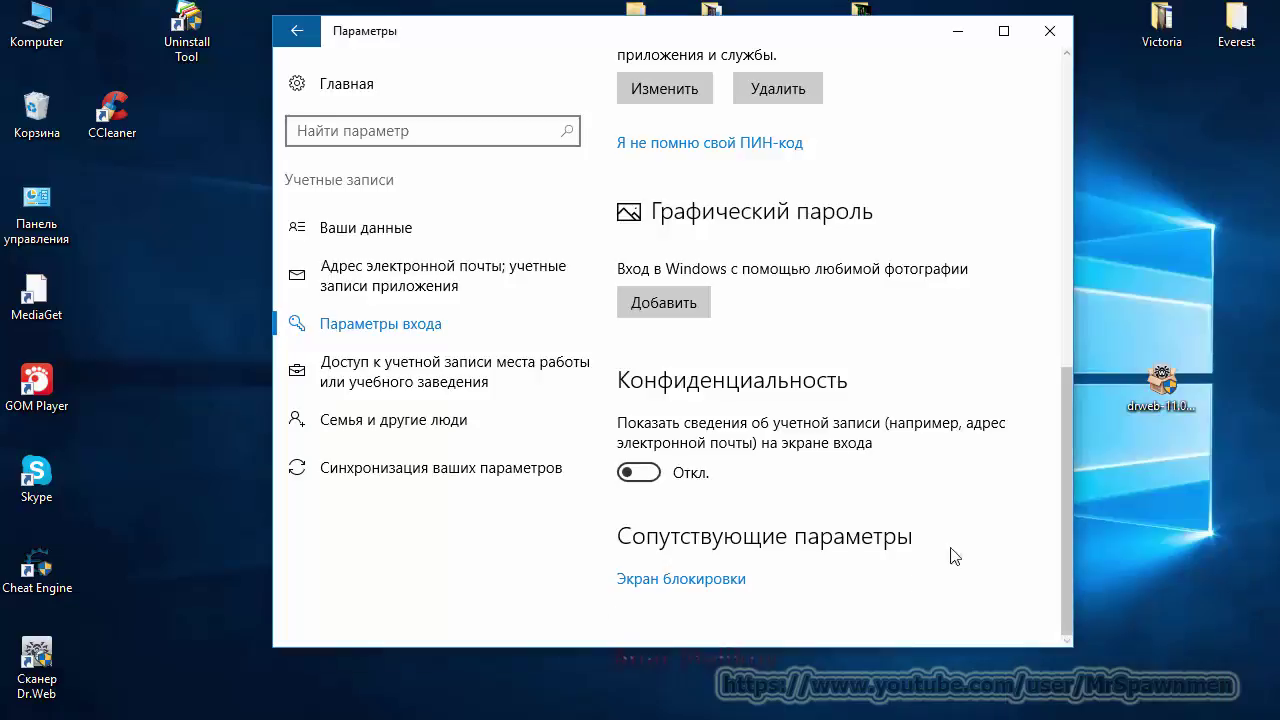
pyautogui.click(303, 33)
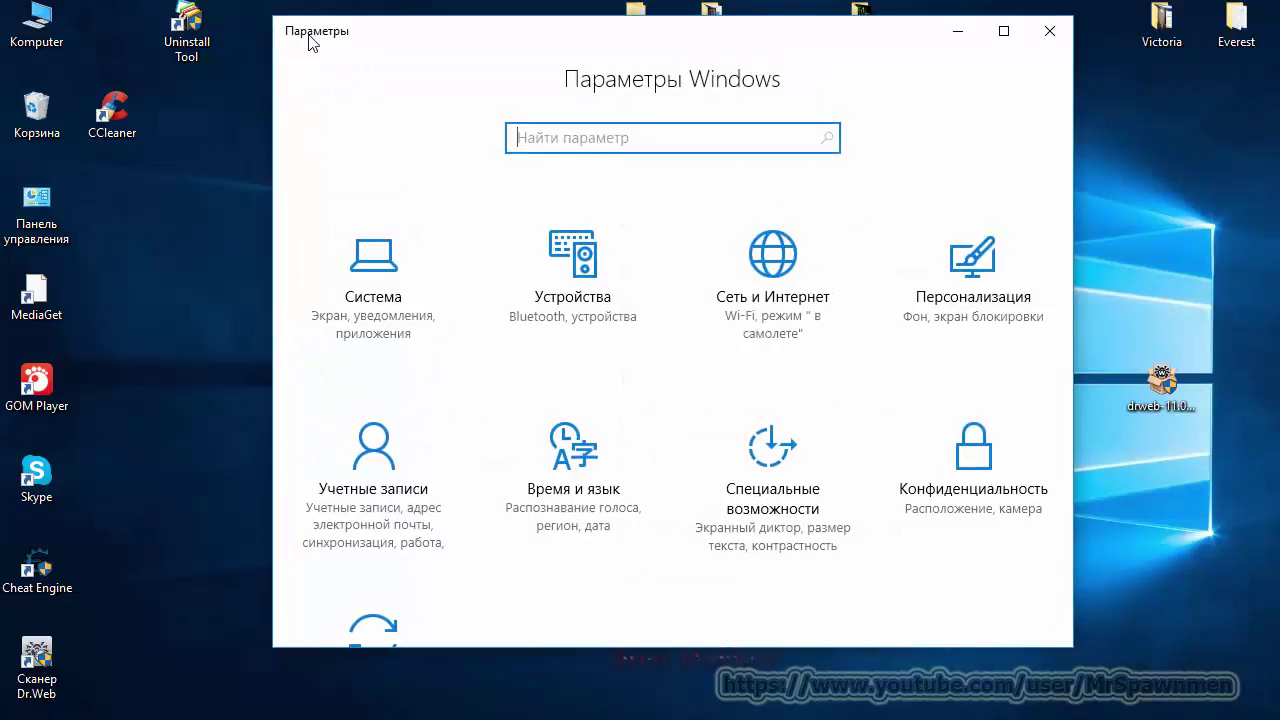
pyautogui.click(397, 280)
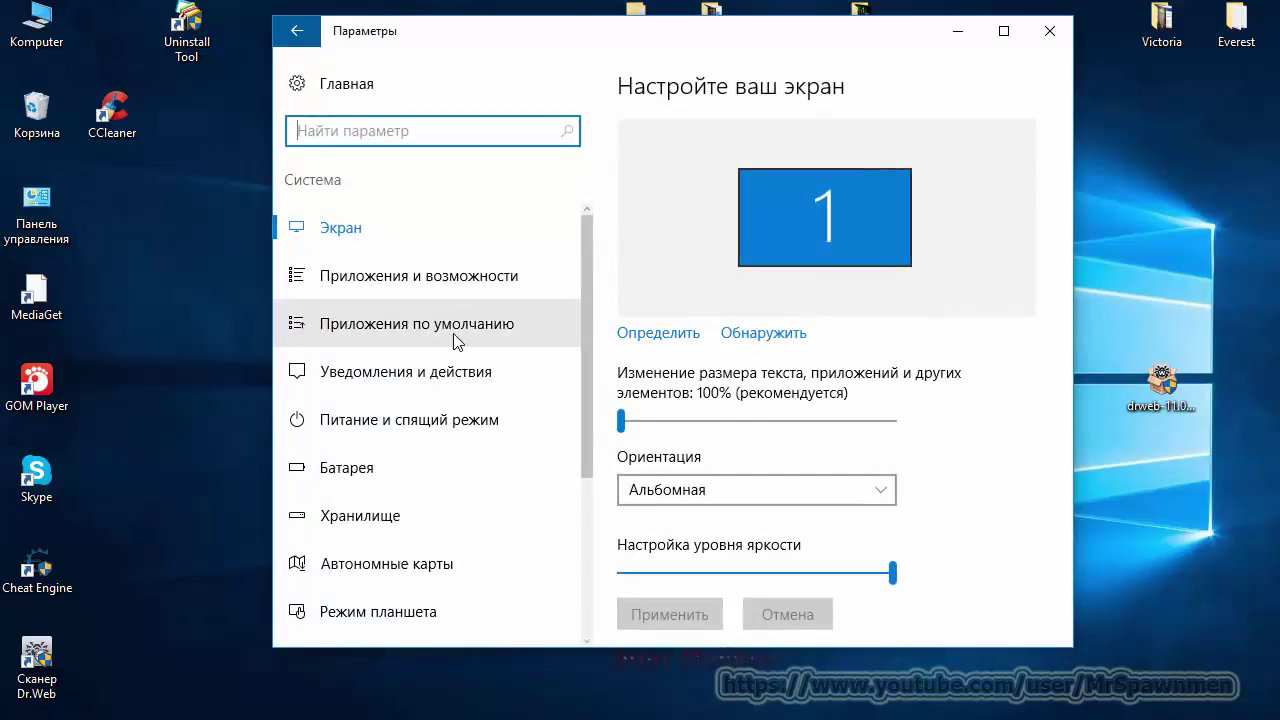
# Look through the default app choices under Приложения по умолчанию
pyautogui.click(511, 333)
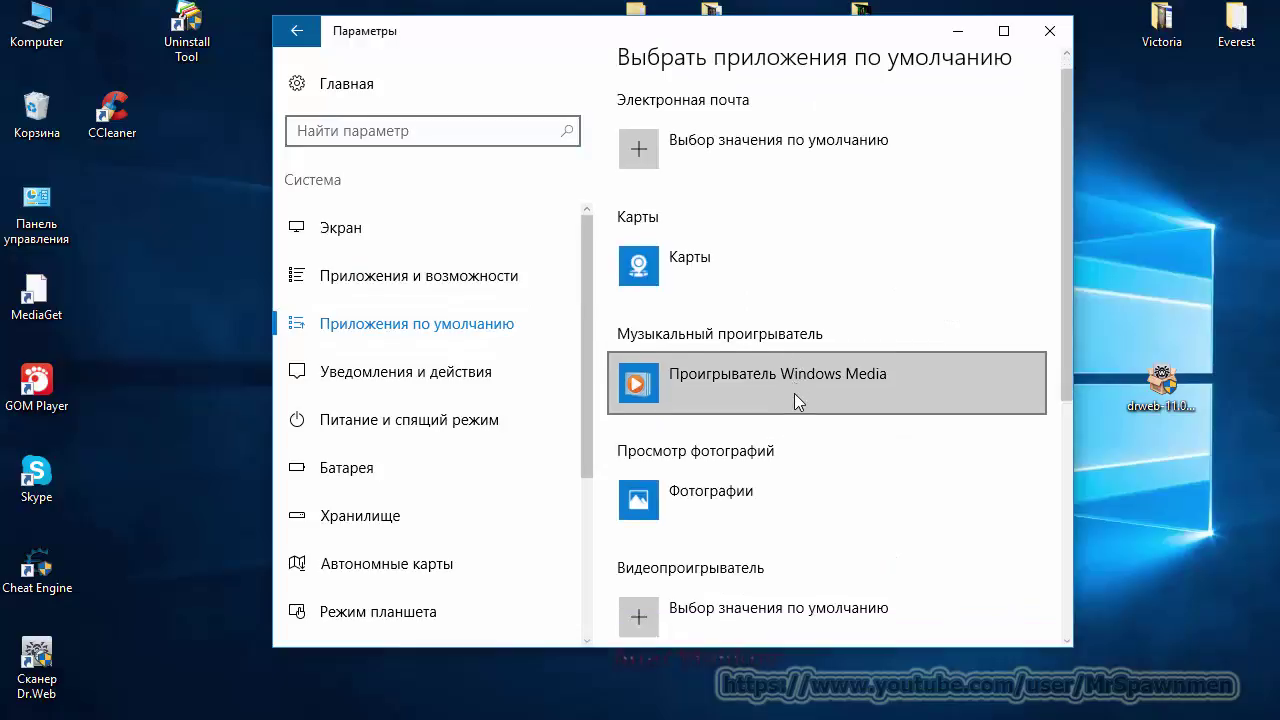
pyautogui.scroll(-5, 794, 393)
pyautogui.scroll(5, 796, 400)
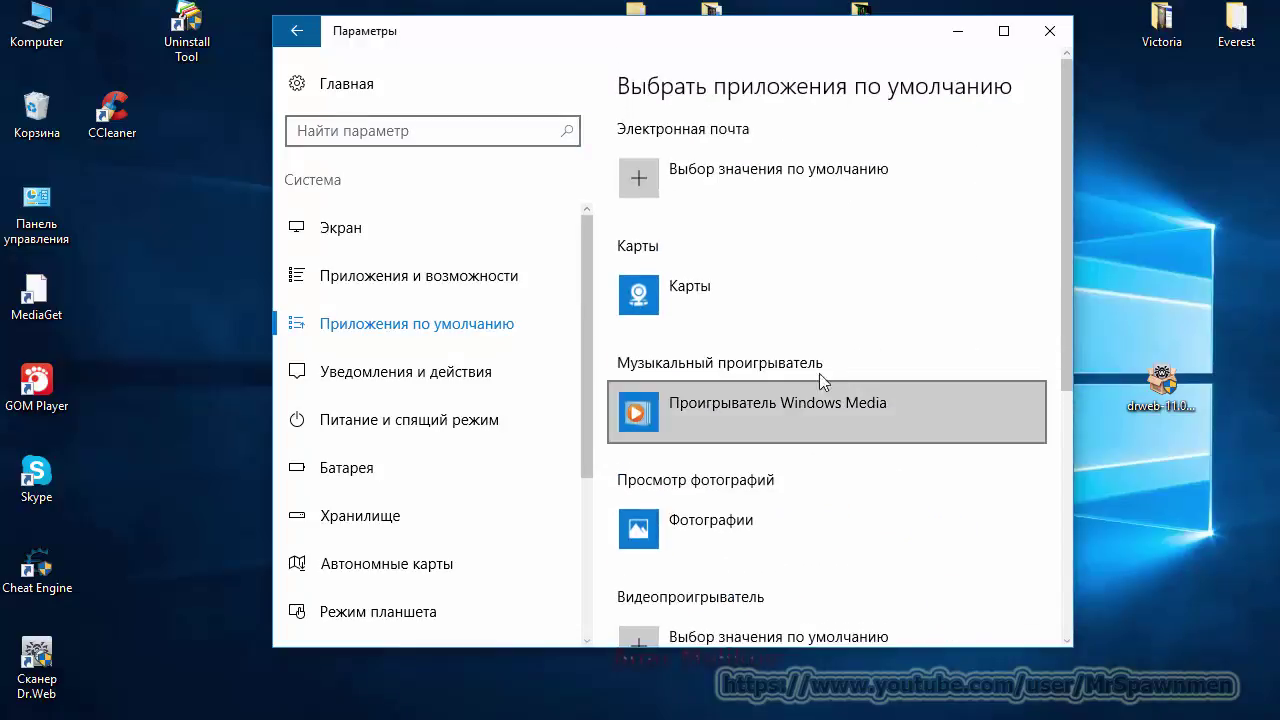
# Open the apps and features page (Приложения и возможности) and examine the full list of installed apps through its end
pyautogui.click(471, 290)
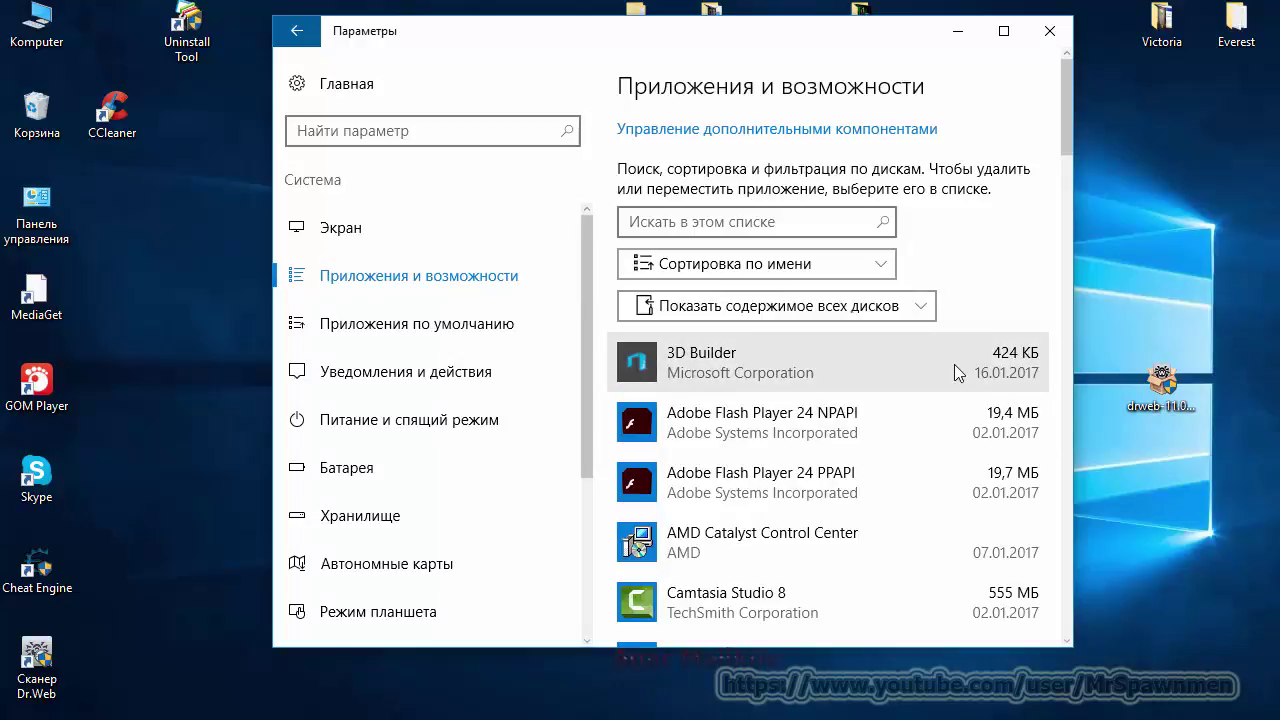
pyautogui.scroll(-5, 954, 366)
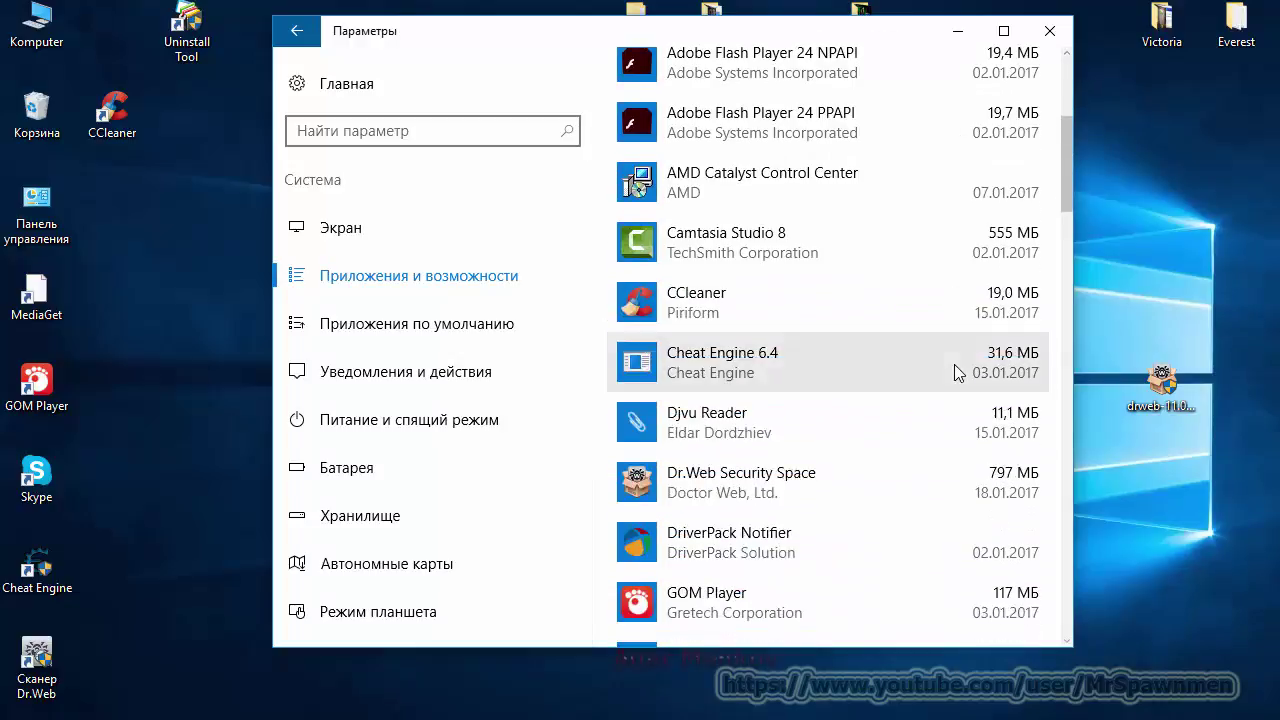
pyautogui.scroll(-4, 954, 364)
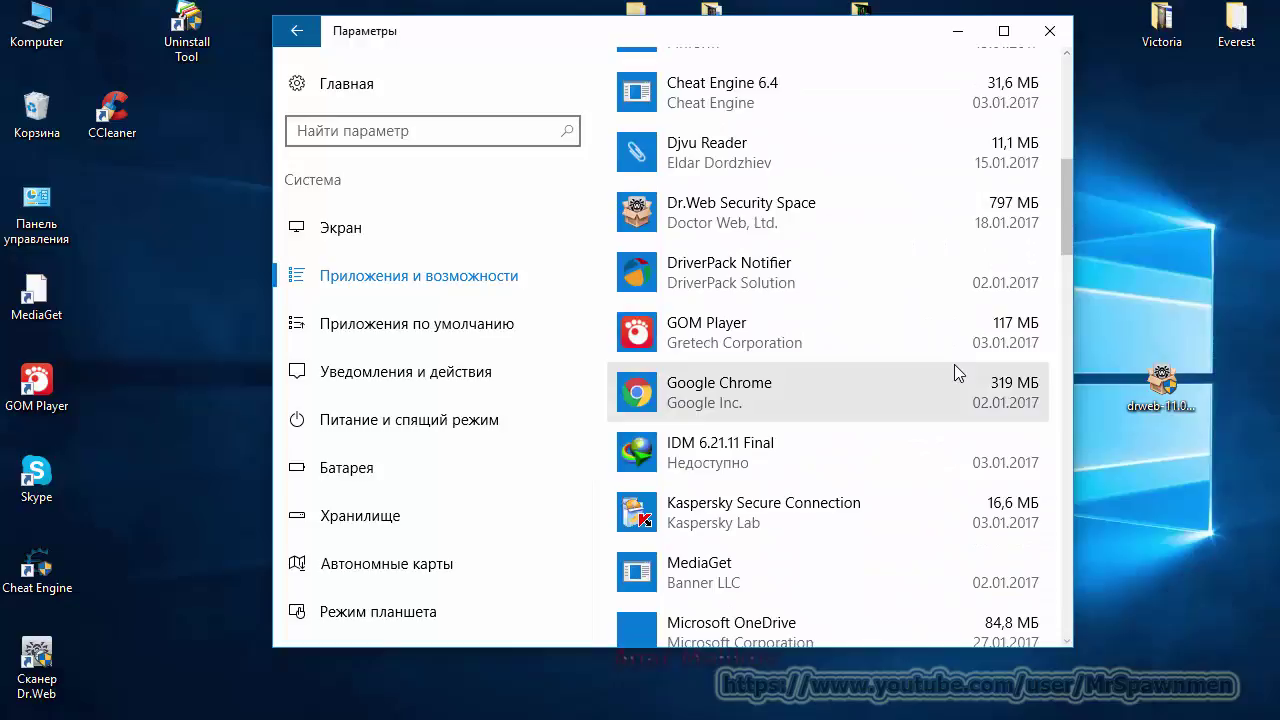
pyautogui.scroll(-7, 864, 391)
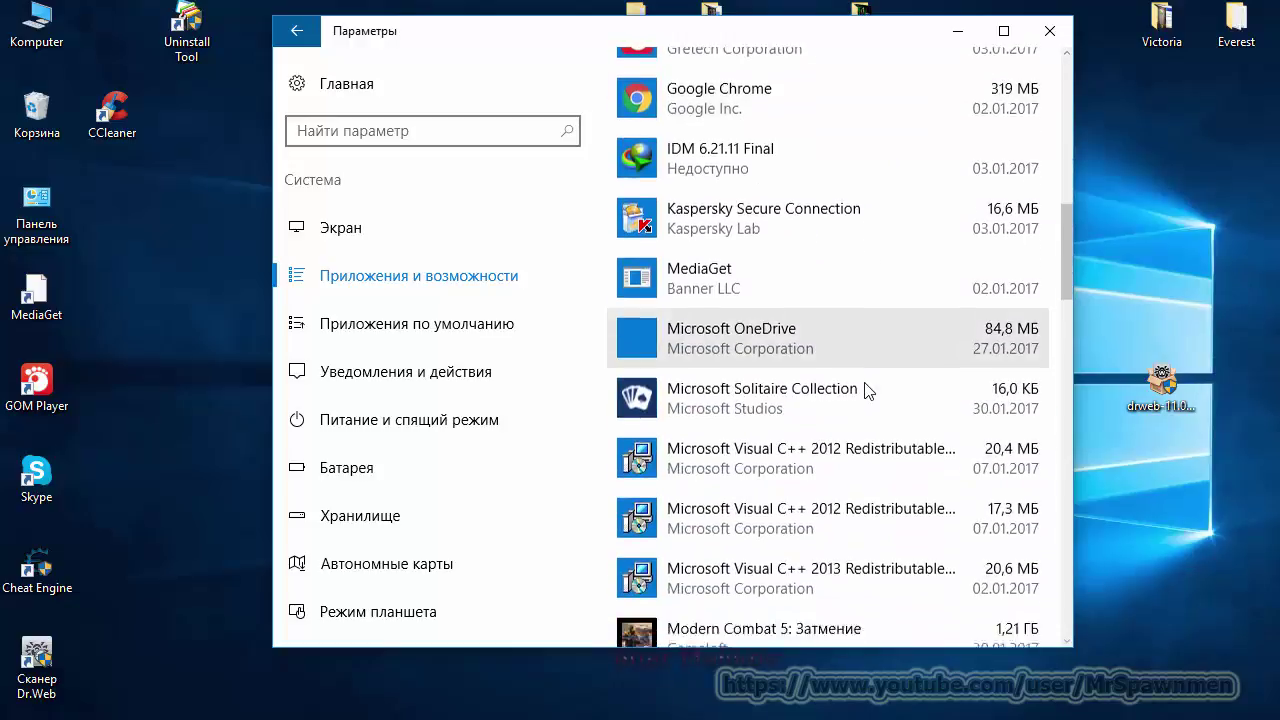
pyautogui.scroll(-3, 865, 391)
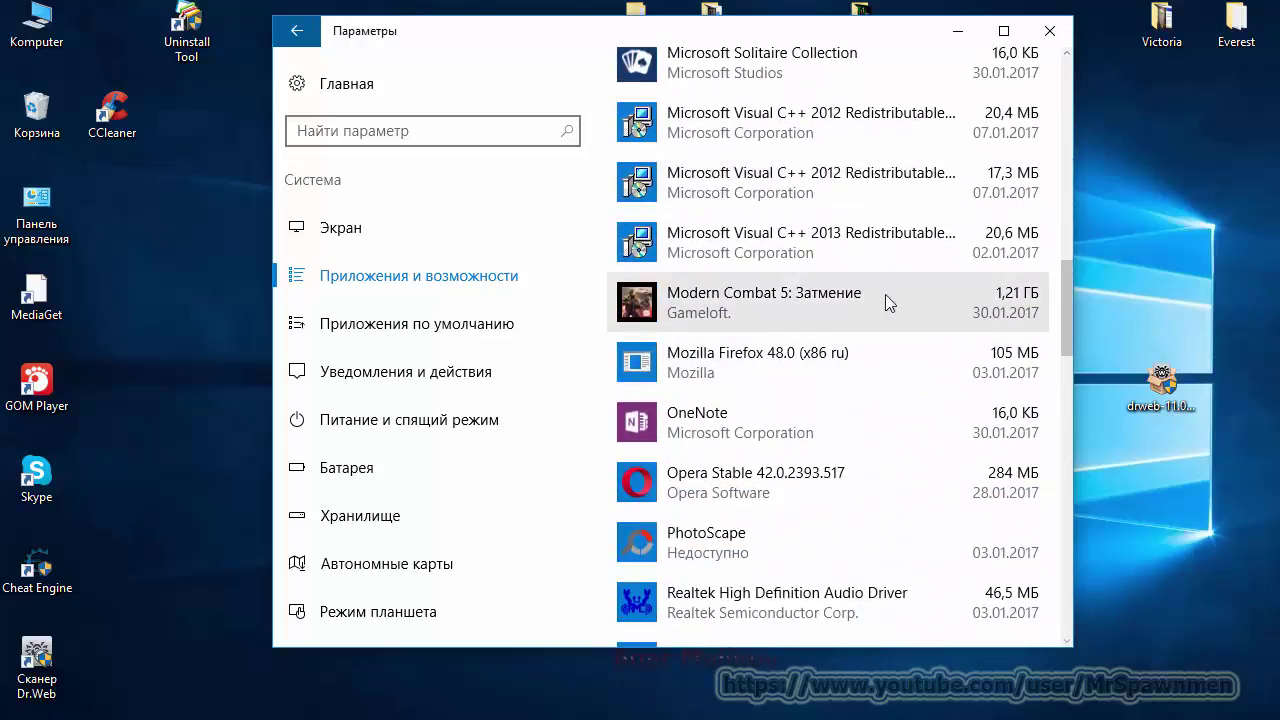
pyautogui.scroll(-7, 929, 385)
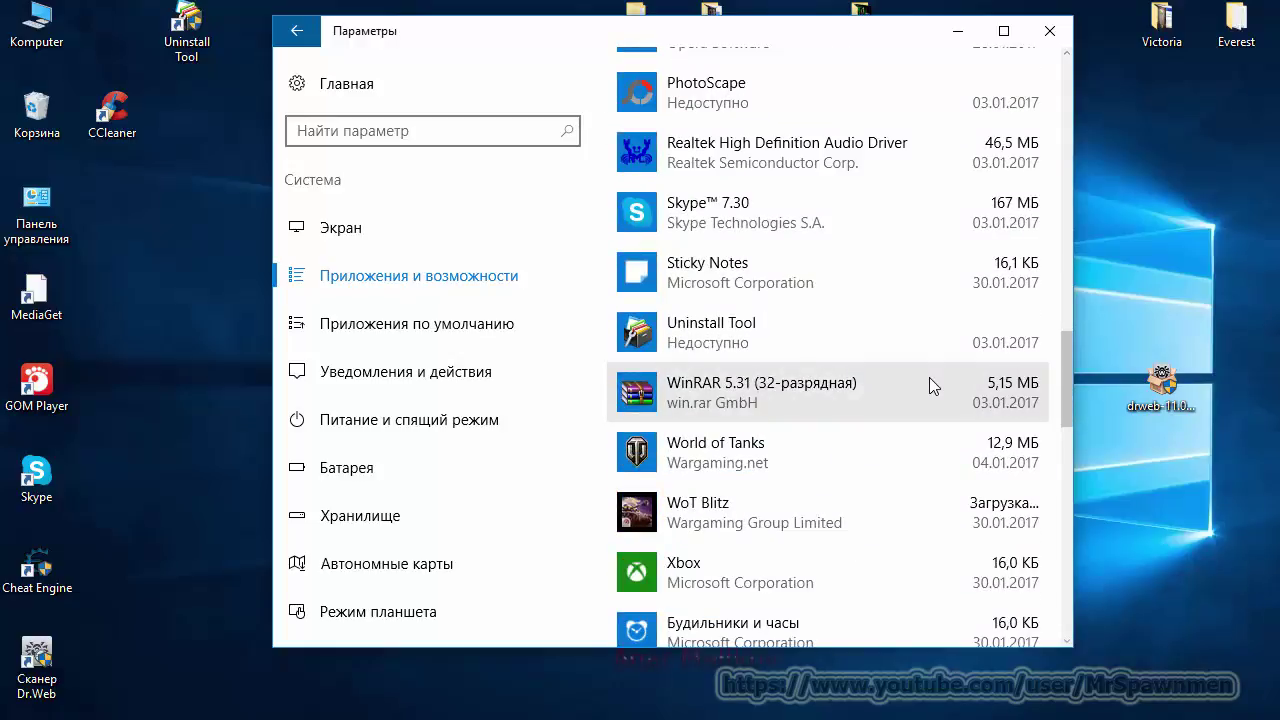
pyautogui.scroll(-5, 929, 385)
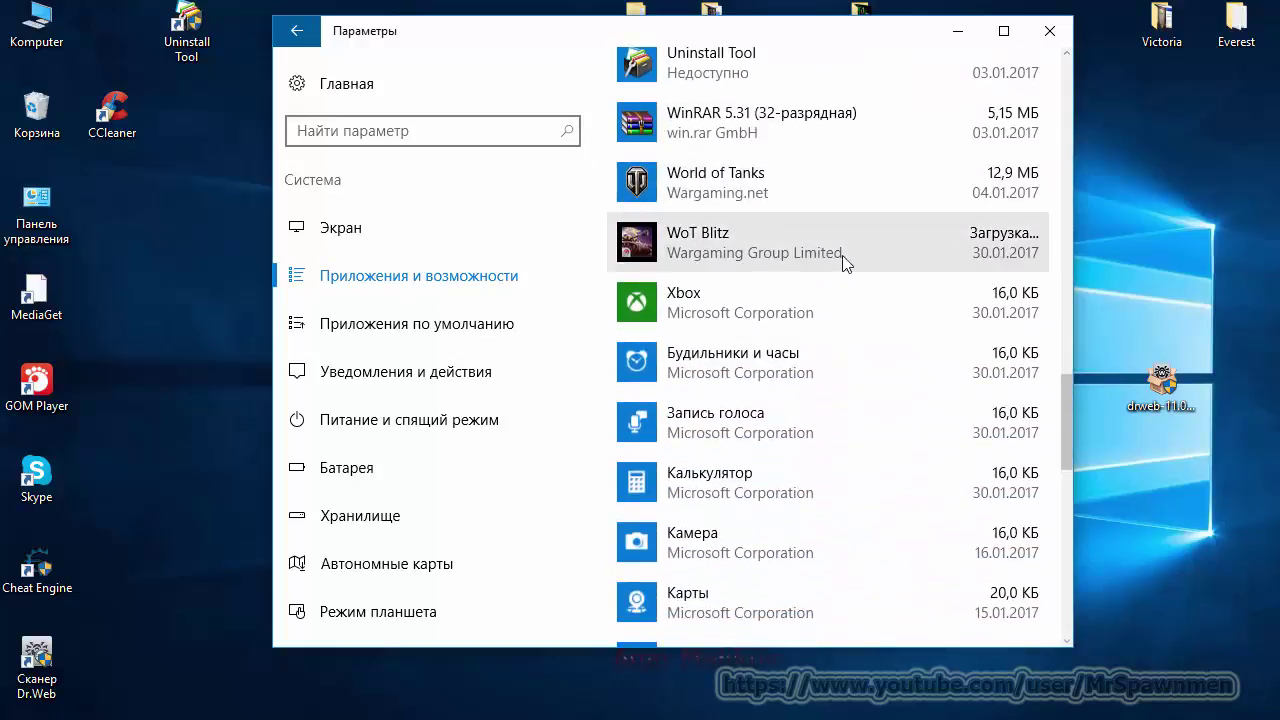
pyautogui.scroll(-15, 896, 349)
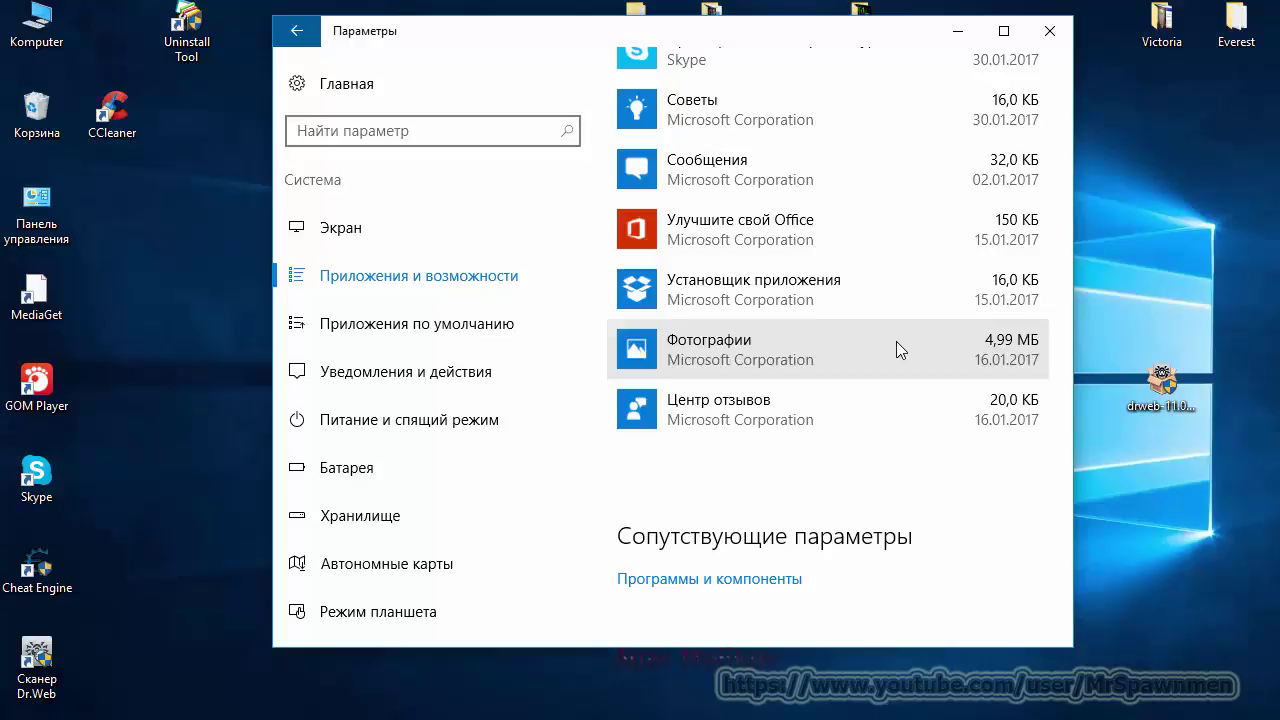
# Expand Microsoft Solitaire Collection in the app list to check for an uninstall option (Удалить), and return to the start of the list
pyautogui.scroll(18, 896, 343)
pyautogui.scroll(6, 900, 349)
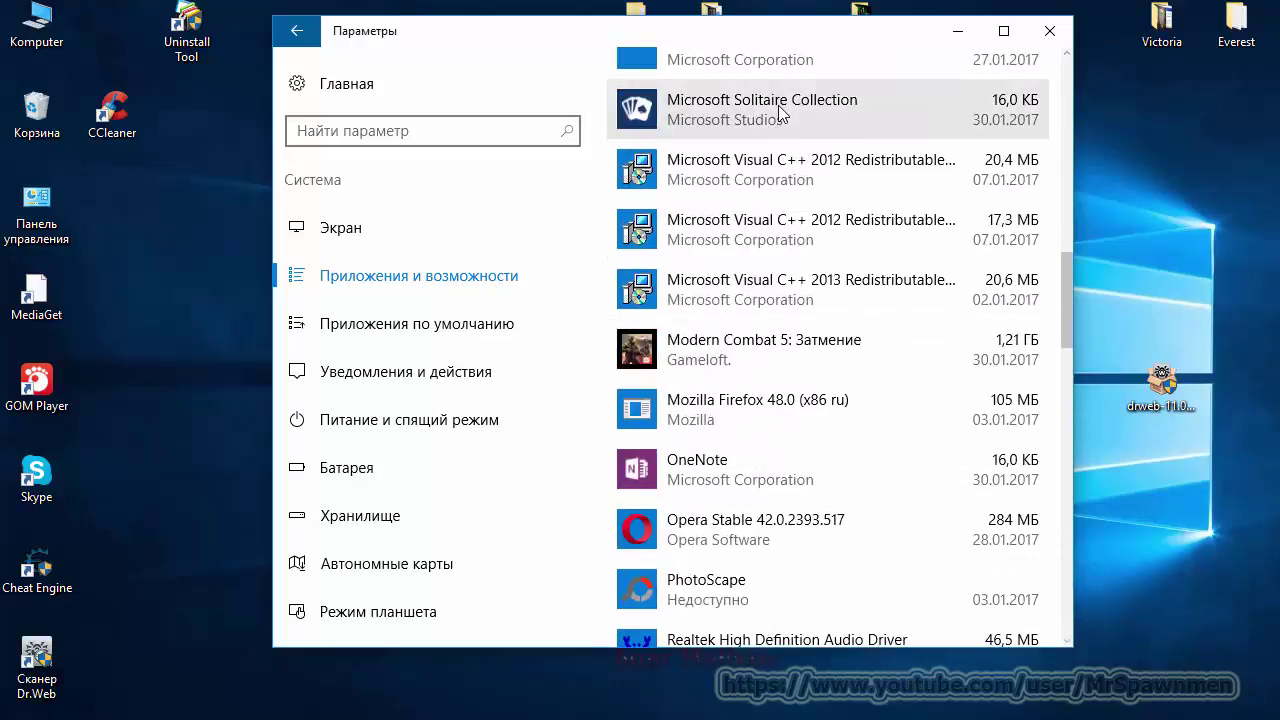
pyautogui.click(779, 116)
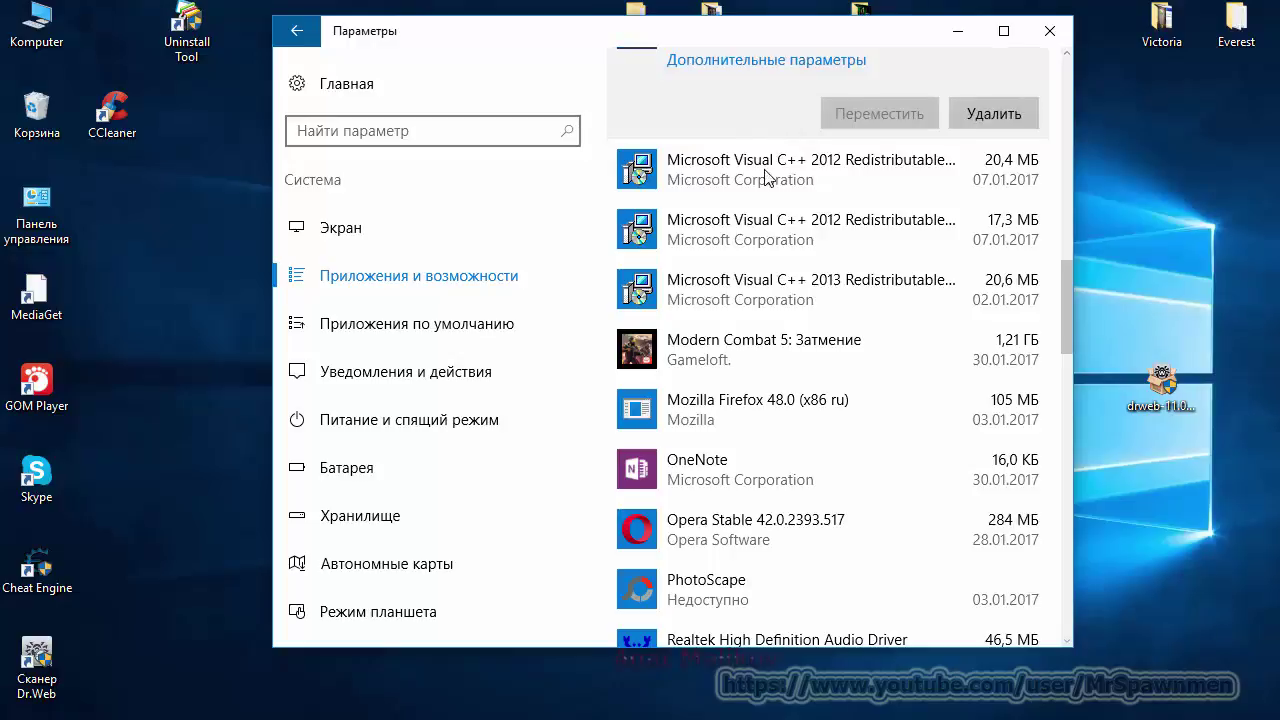
pyautogui.scroll(2, 764, 175)
pyautogui.scroll(3, 764, 190)
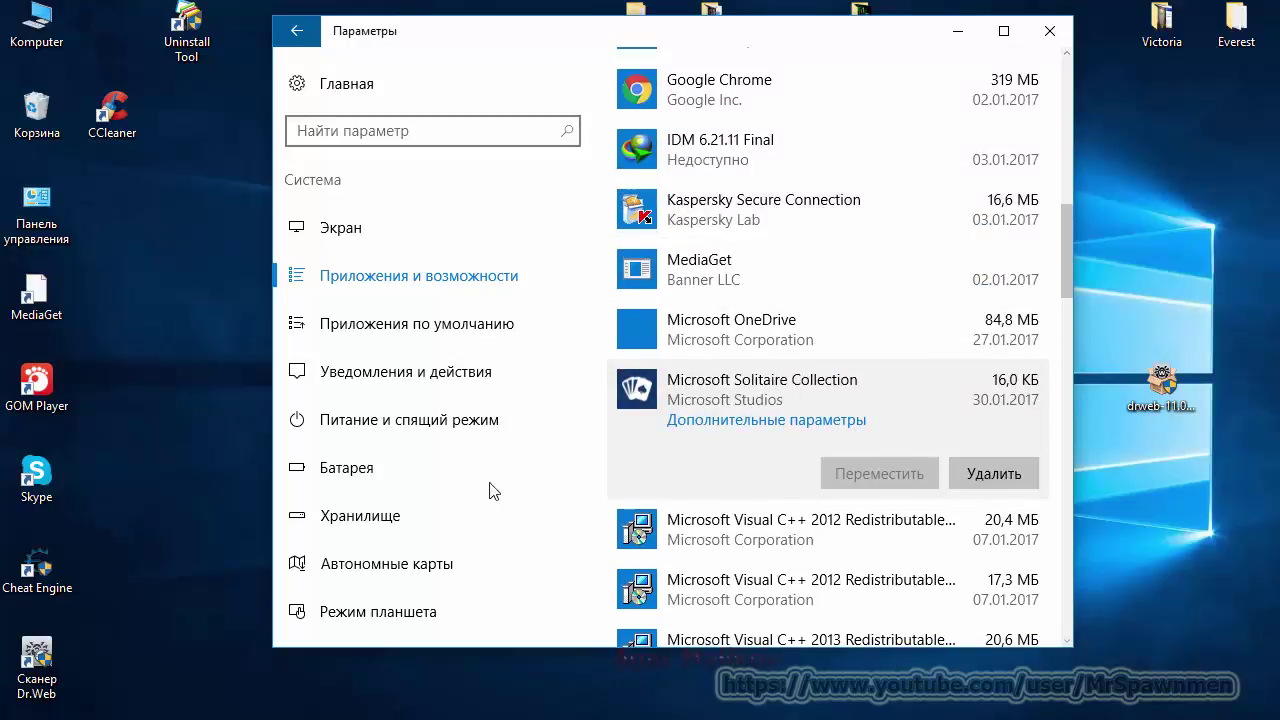
pyautogui.scroll(10, 823, 437)
pyautogui.scroll(2, 826, 437)
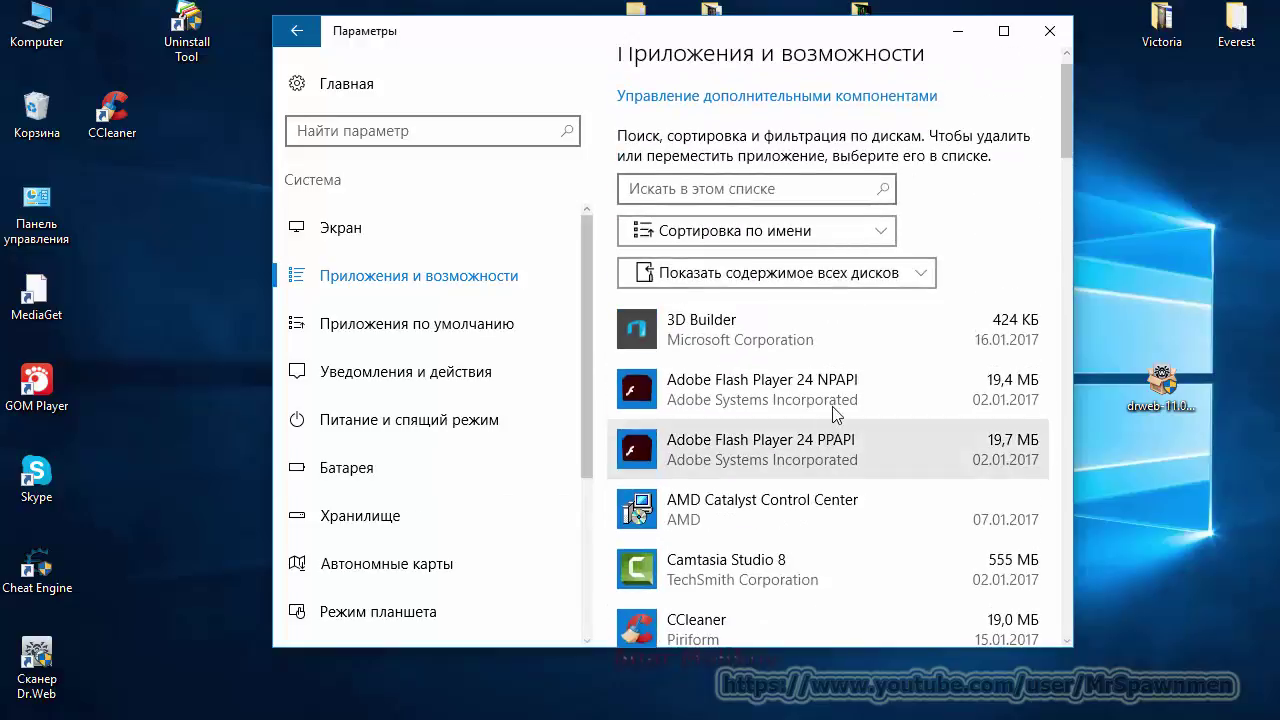